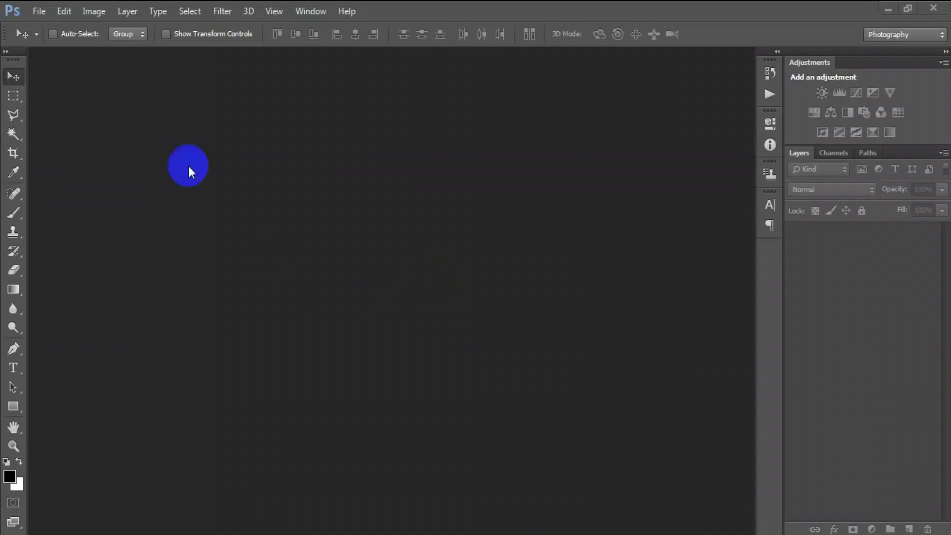
# Open the lily portrait photo and dock it as a centred tabbed document.
pyautogui.click(38, 11)
pyautogui.click(39, 41)
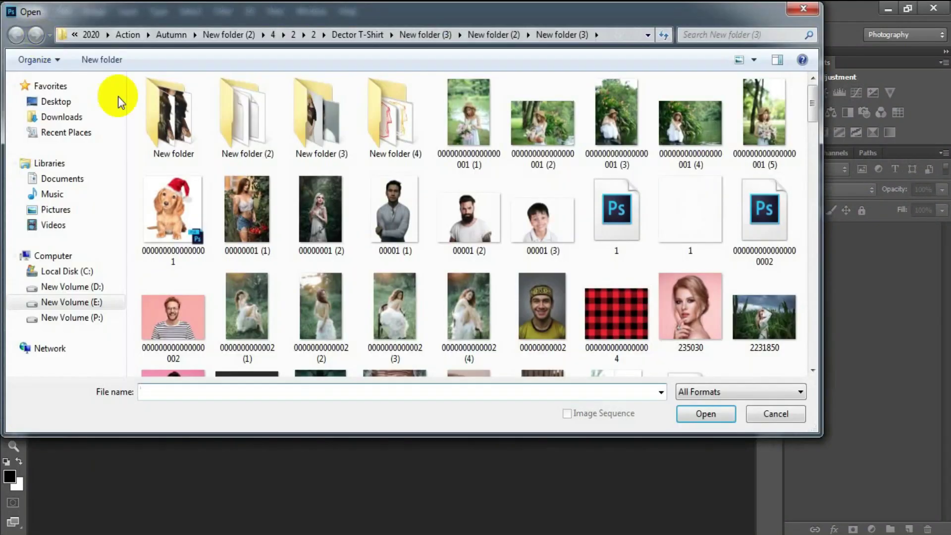
pyautogui.doubleClick(764, 111)
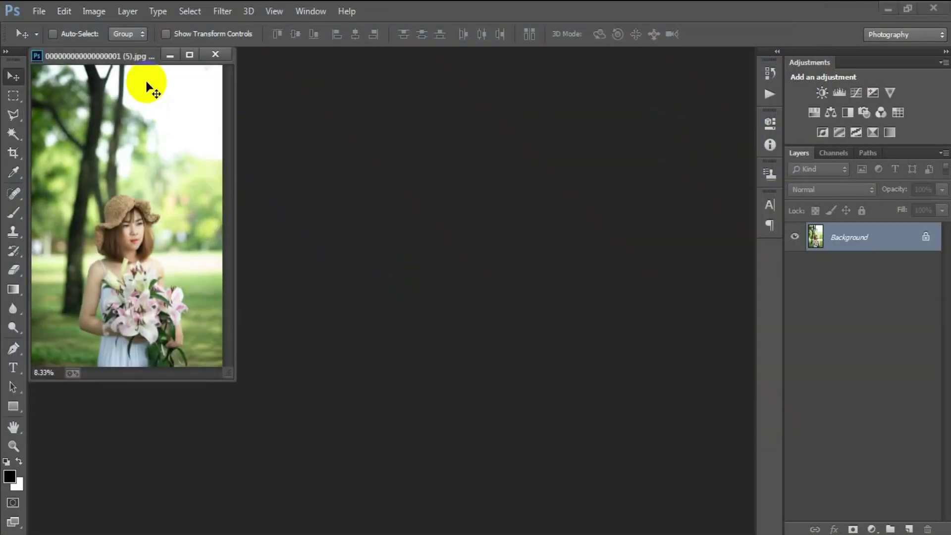
pyautogui.moveTo(126, 56); pyautogui.dragTo(300, 57)
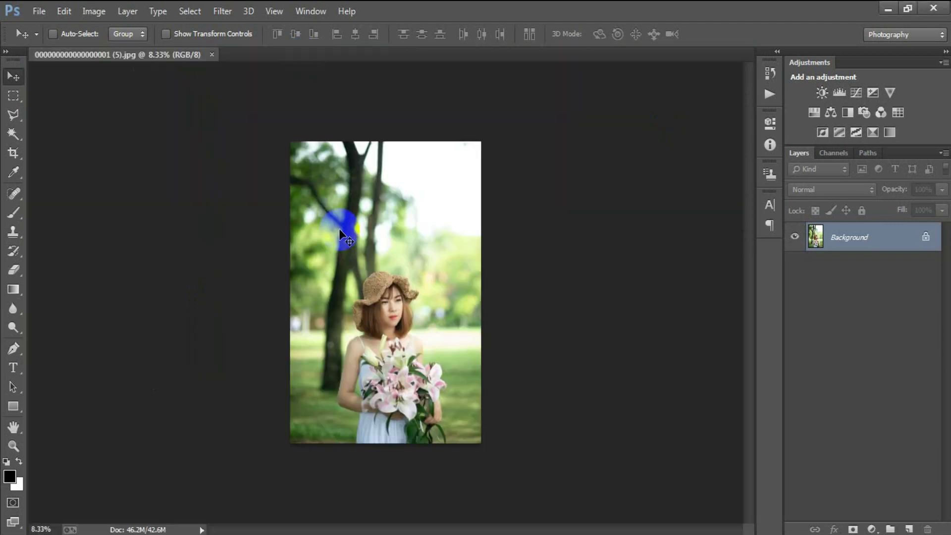
# Duplicate the photo to Layer 1, launch Camera Raw Filter on it, and set Temperature +3.
pyautogui.hotkey('ctrl', 'j')
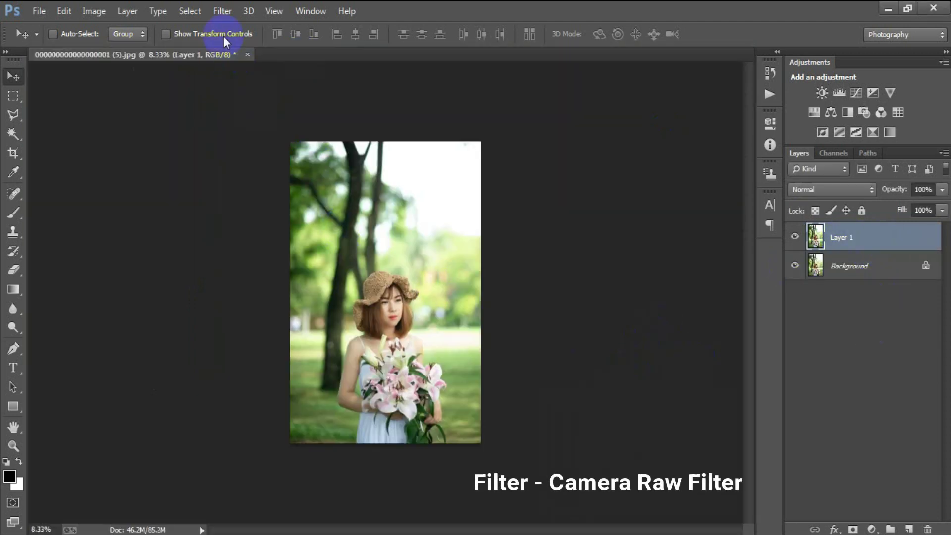
pyautogui.click(222, 15)
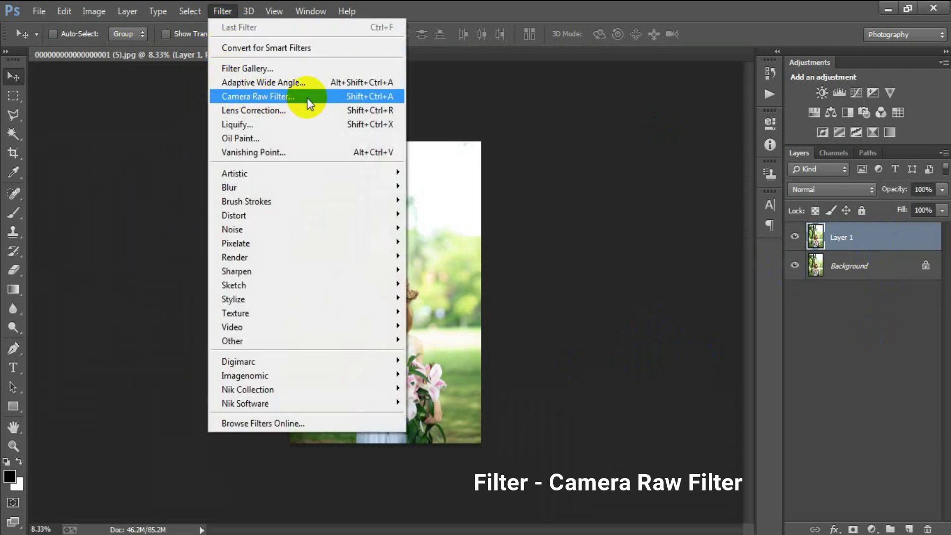
pyautogui.click(307, 97)
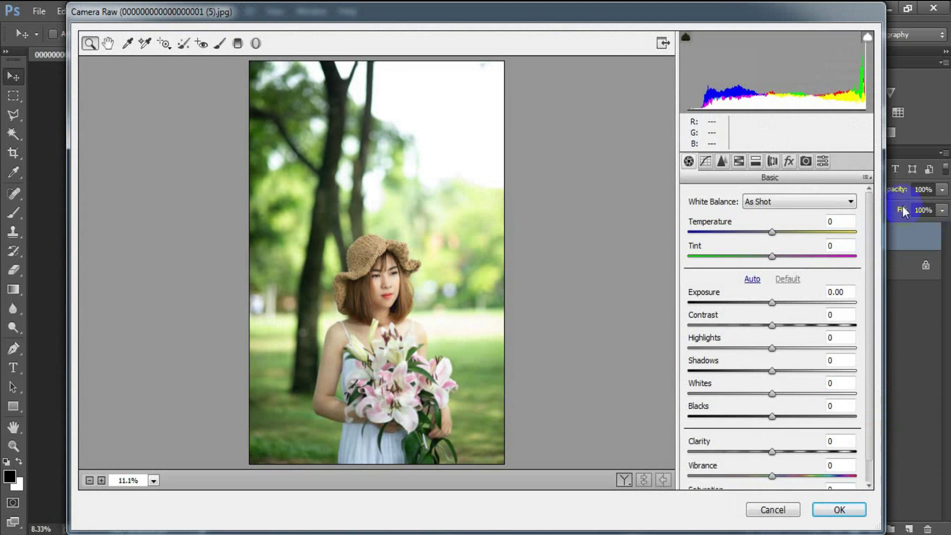
pyautogui.click(776, 237)
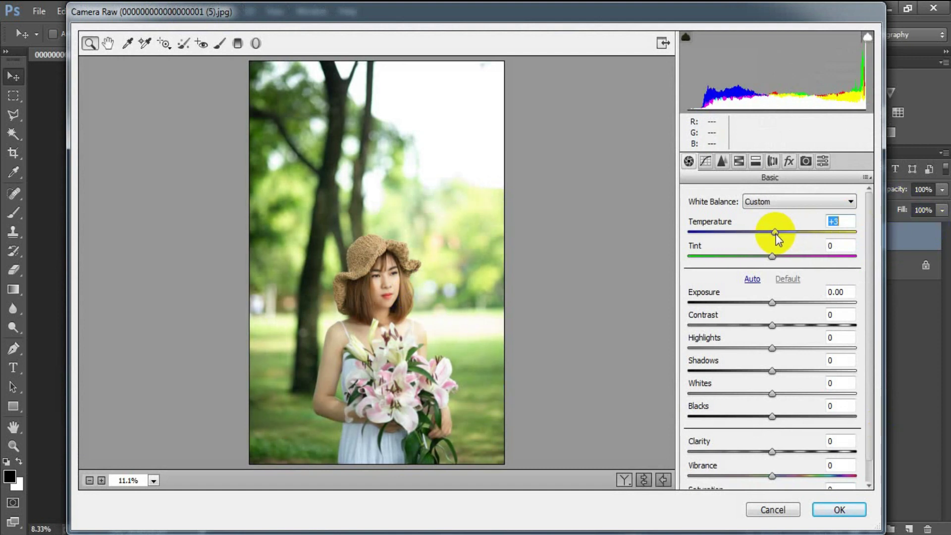
# Set Tint -8, Exposure +0.25, Contrast +17, Highlights -100 and Shadows +24.
pyautogui.moveTo(775, 257); pyautogui.dragTo(768, 261)
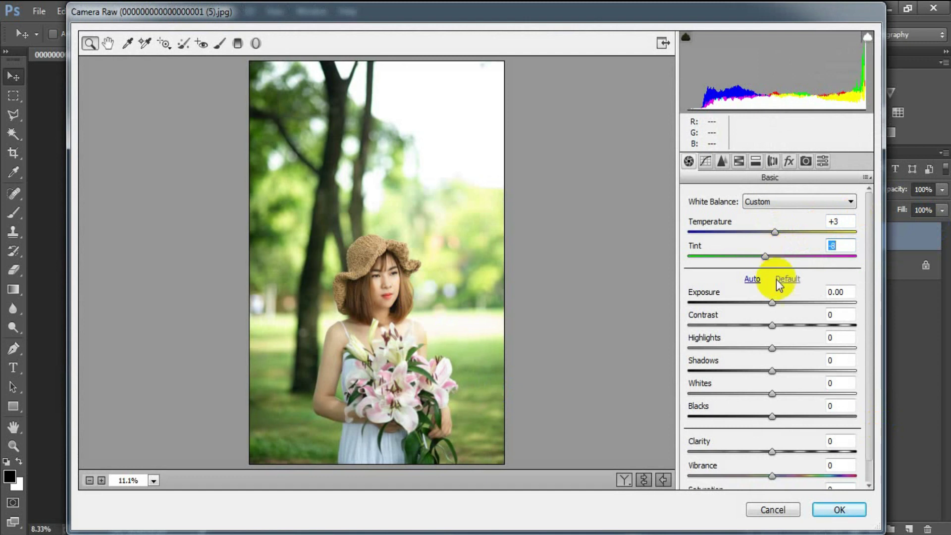
pyautogui.moveTo(772, 303); pyautogui.dragTo(775, 303)
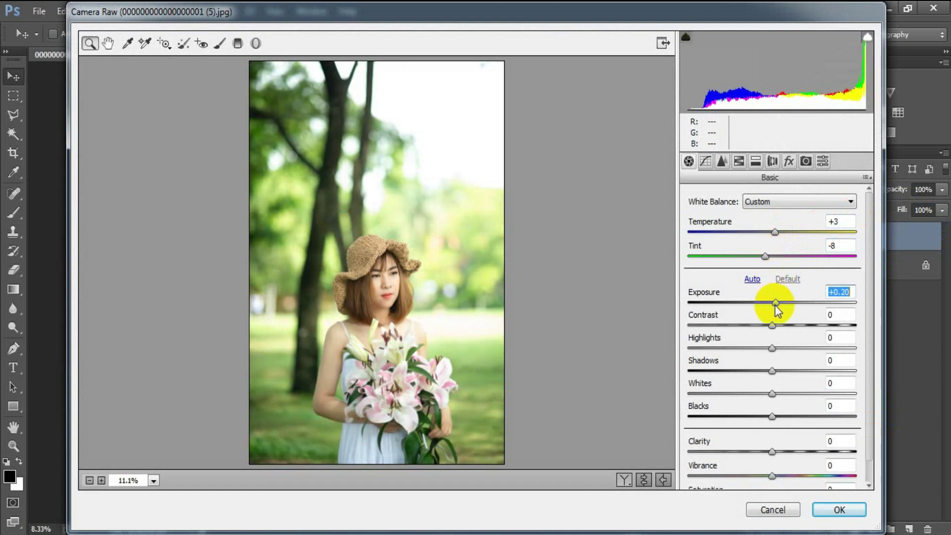
pyautogui.moveTo(776, 304); pyautogui.dragTo(776, 306)
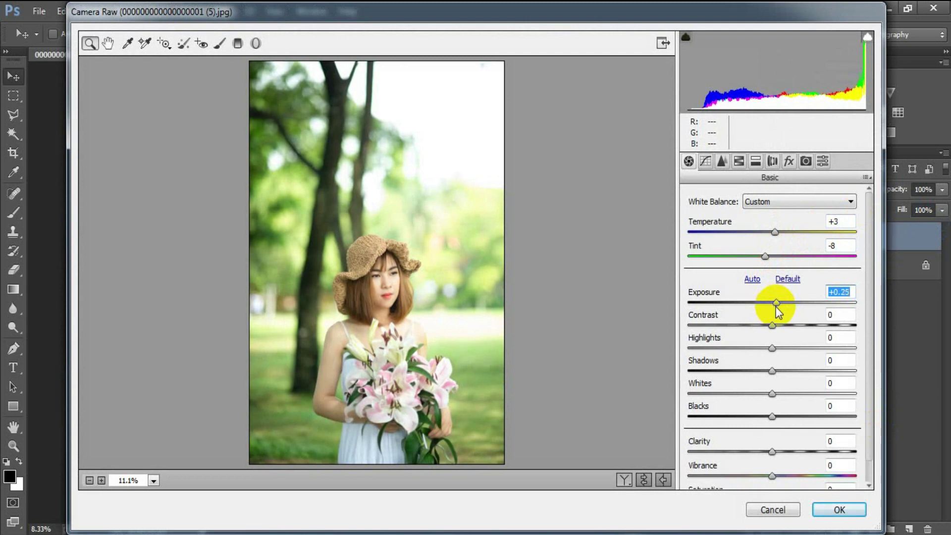
pyautogui.moveTo(772, 325); pyautogui.dragTo(782, 340)
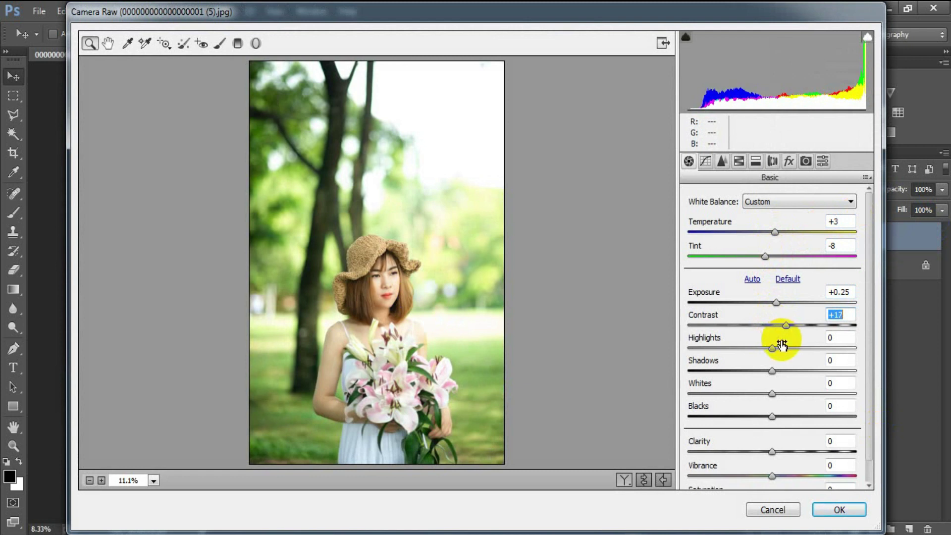
pyautogui.moveTo(772, 349); pyautogui.dragTo(687, 348)
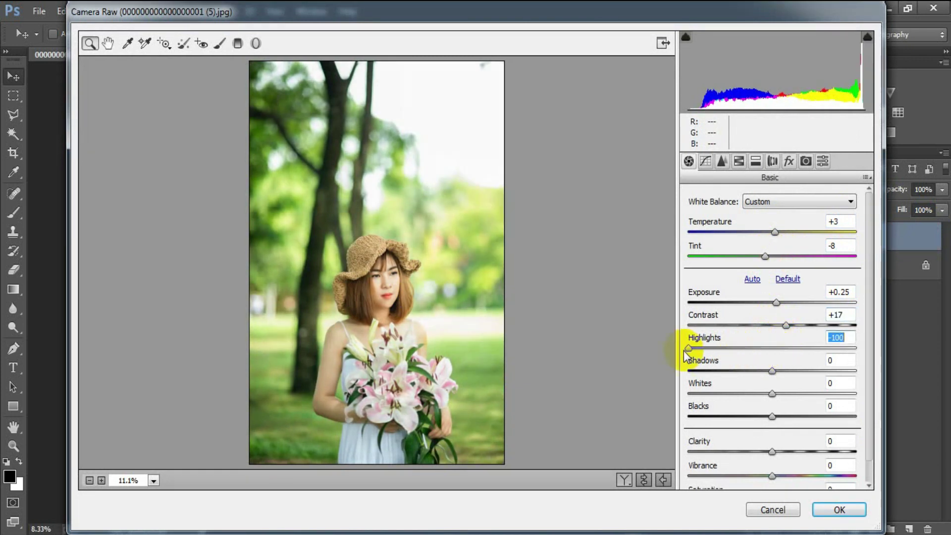
pyautogui.moveTo(771, 370); pyautogui.dragTo(790, 373)
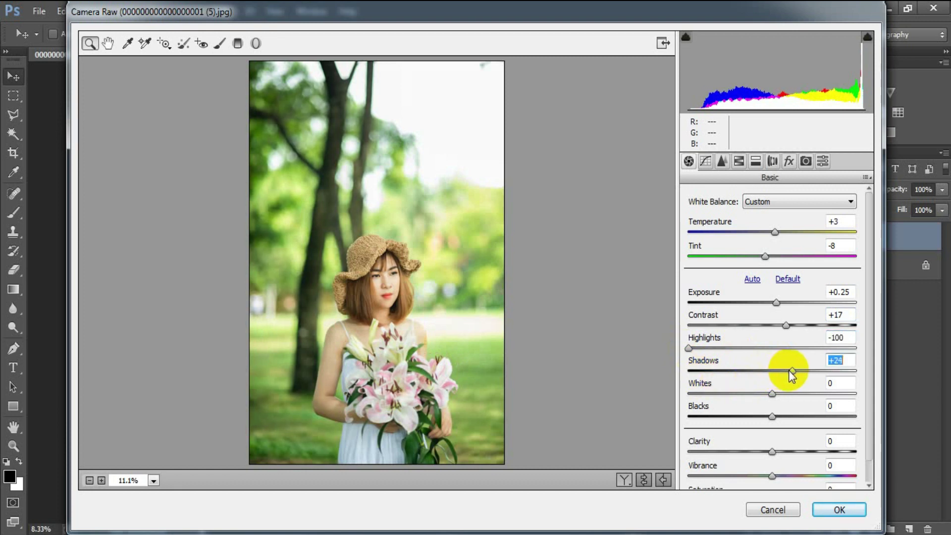
# Set Whites +1, Blacks -21, Clarity -23, Vibrance +11 and Saturation -14.
pyautogui.click(772, 394)
pyautogui.moveTo(773, 394); pyautogui.dragTo(774, 394)
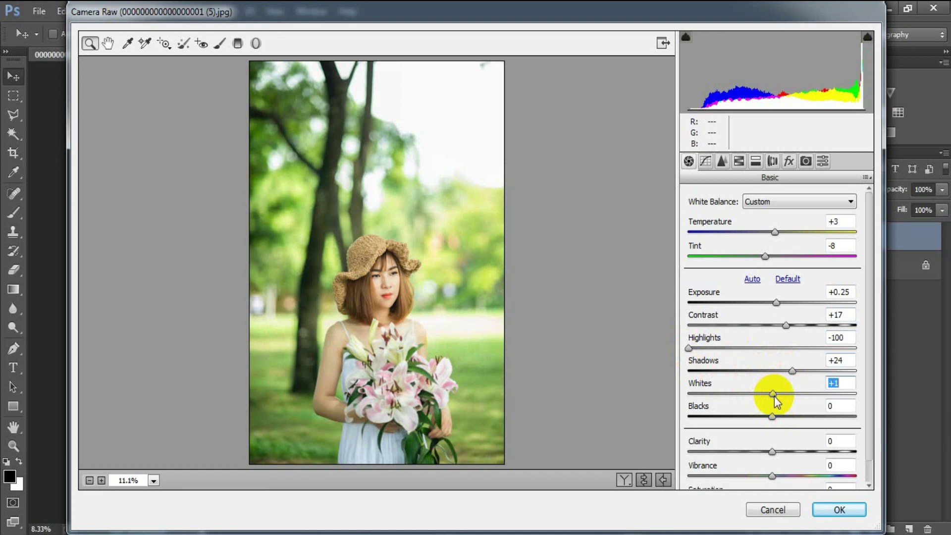
pyautogui.moveTo(772, 417); pyautogui.dragTo(753, 418)
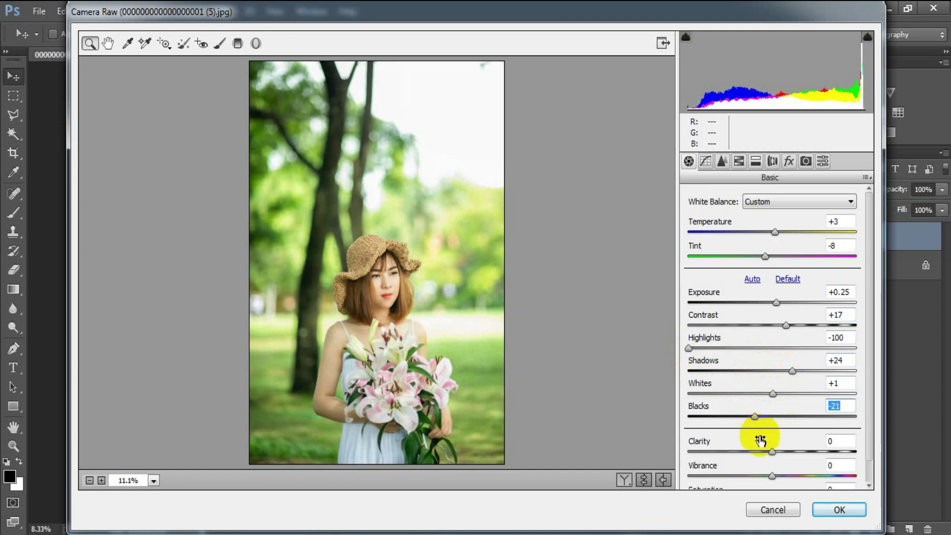
pyautogui.moveTo(771, 449); pyautogui.dragTo(754, 453)
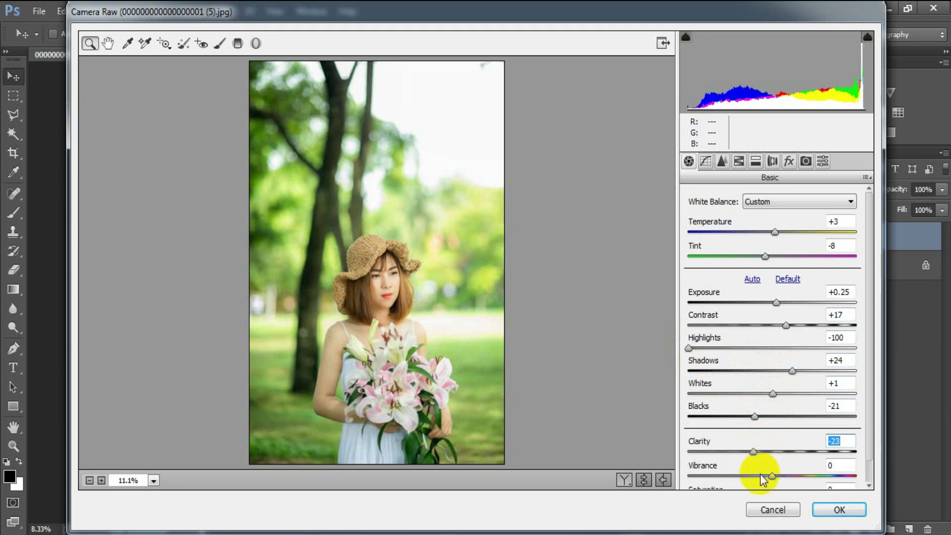
pyautogui.moveTo(770, 475); pyautogui.dragTo(781, 476)
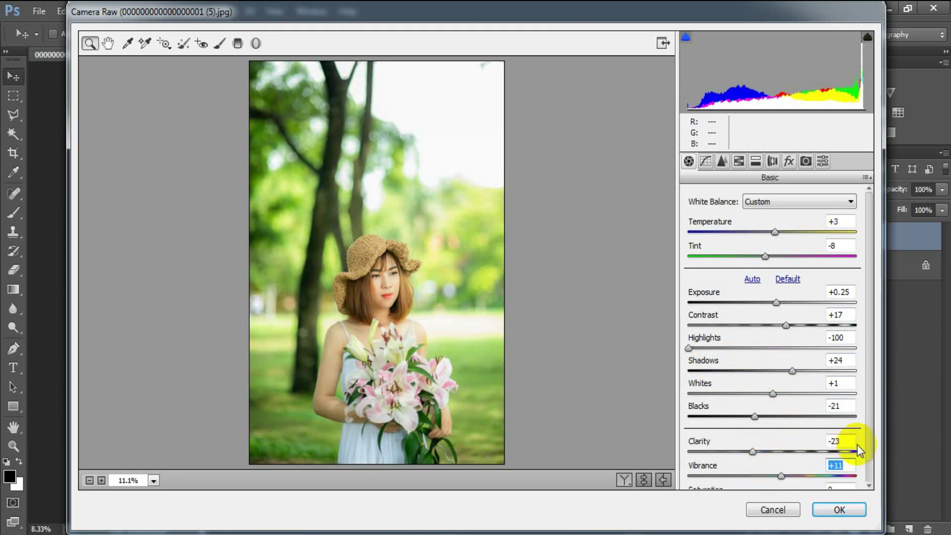
pyautogui.scroll(-1, 872, 446)
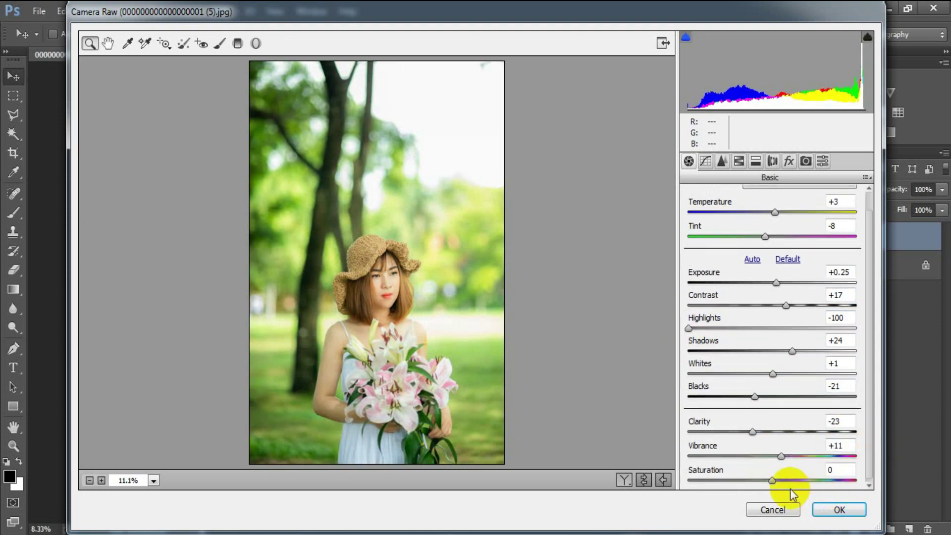
pyautogui.moveTo(771, 480); pyautogui.dragTo(760, 481)
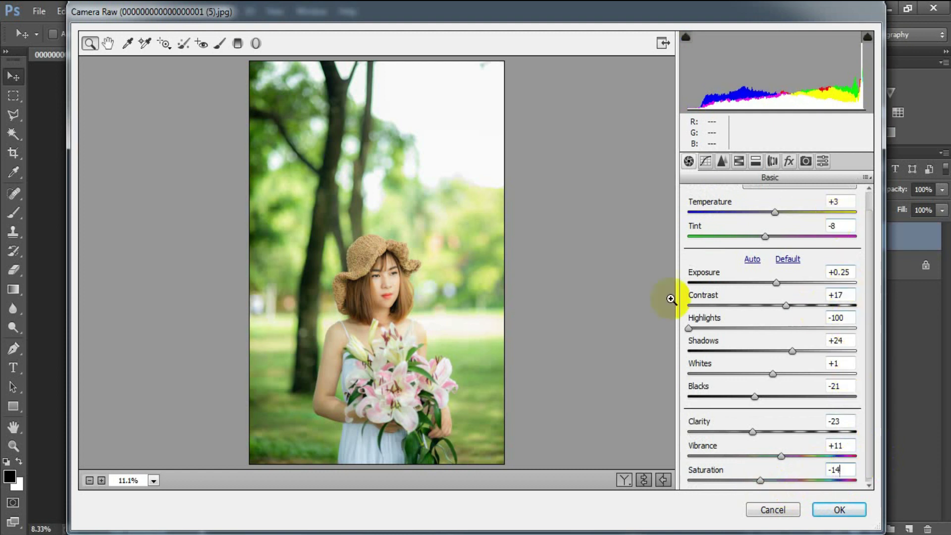
pyautogui.click(705, 161)
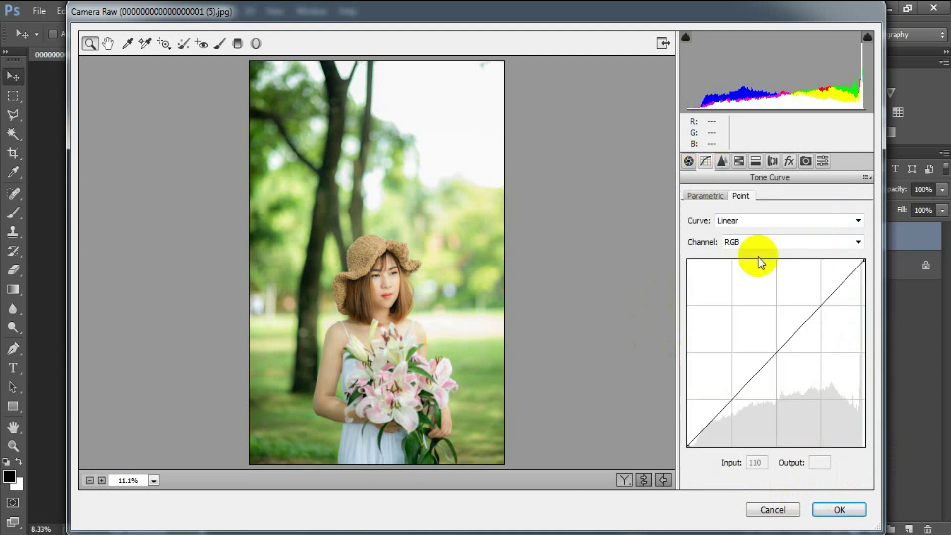
# Raise the tone curve's black point to output 30 and add a shadow point.
pyautogui.click(689, 444)
pyautogui.moveTo(688, 441); pyautogui.dragTo(683, 426)
pyautogui.click(714, 419)
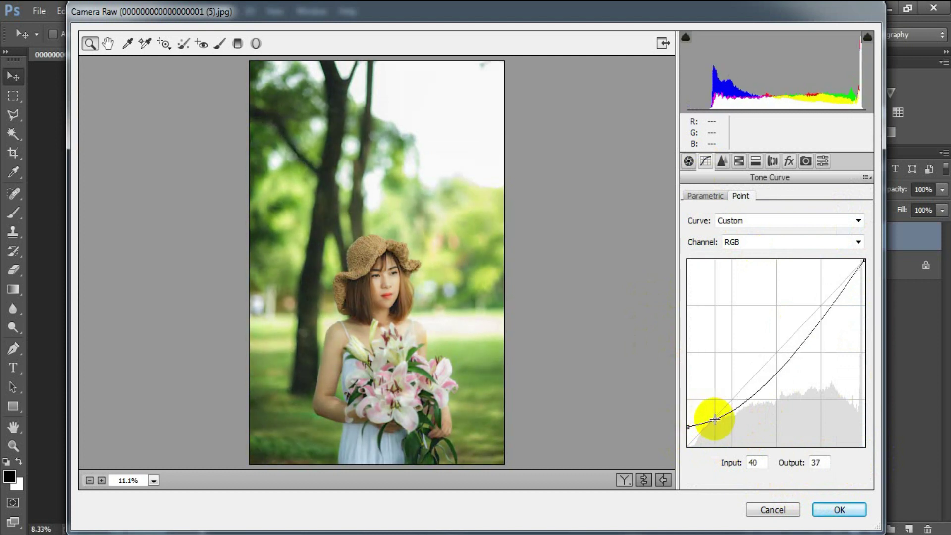
pyautogui.moveTo(687, 427); pyautogui.dragTo(687, 424)
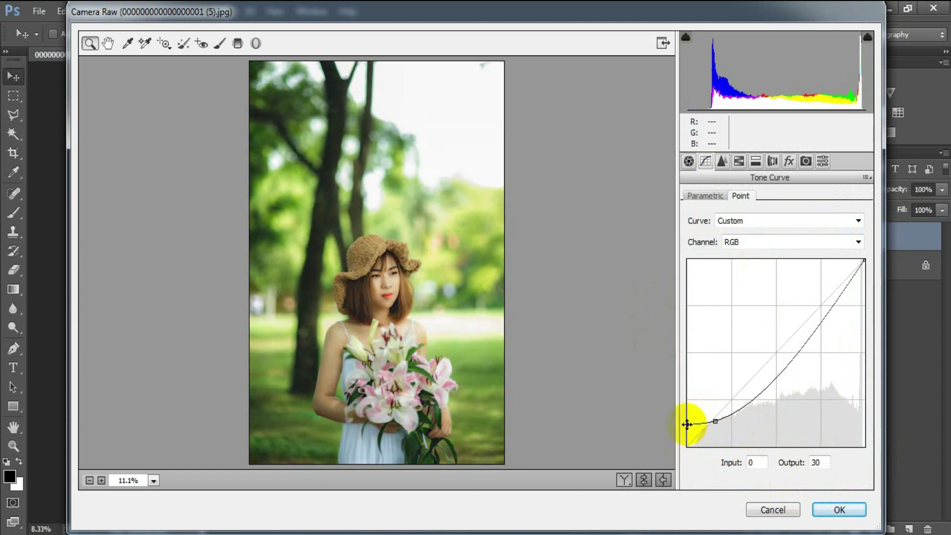
# Add midtone (102/98) and highlight curve points and lower the white point to 237.
pyautogui.click(766, 385)
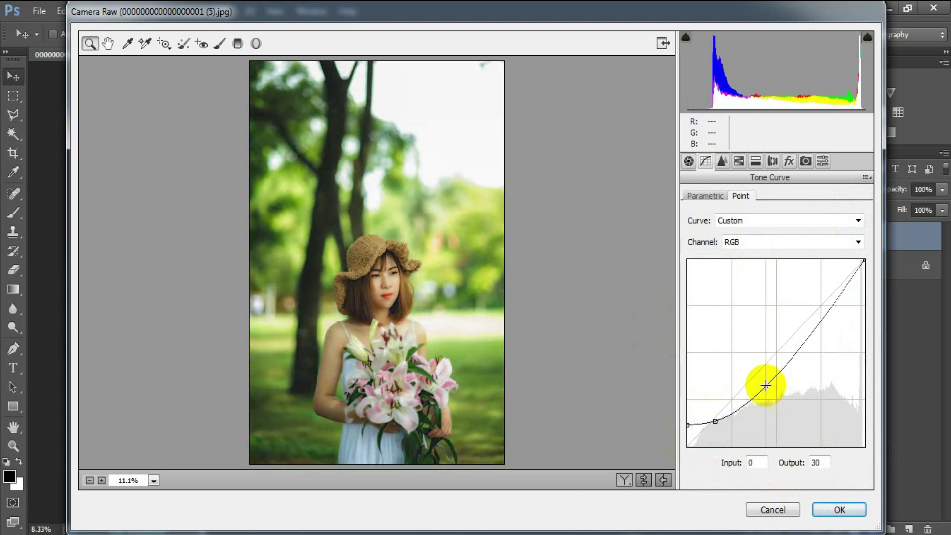
pyautogui.moveTo(765, 385); pyautogui.dragTo(759, 369)
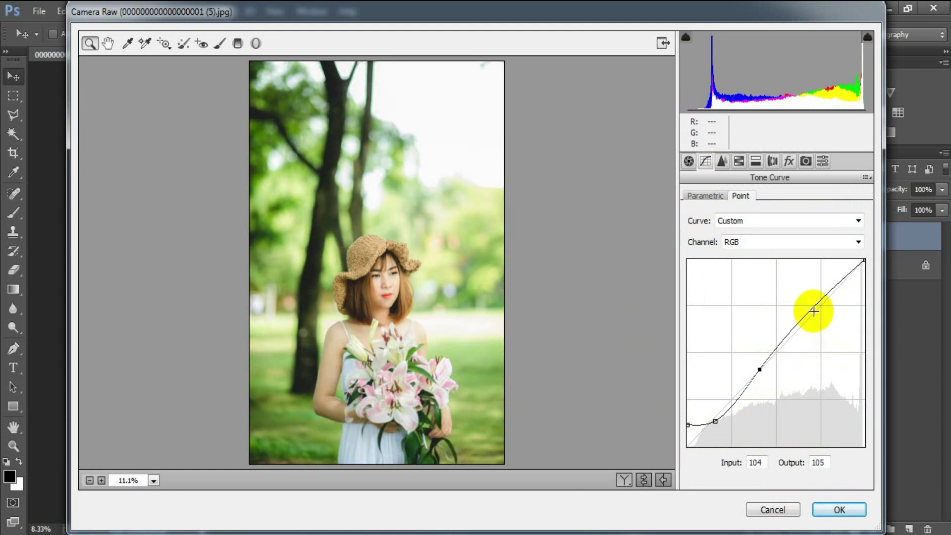
pyautogui.moveTo(820, 302); pyautogui.dragTo(821, 313)
pyautogui.moveTo(759, 369); pyautogui.dragTo(758, 374)
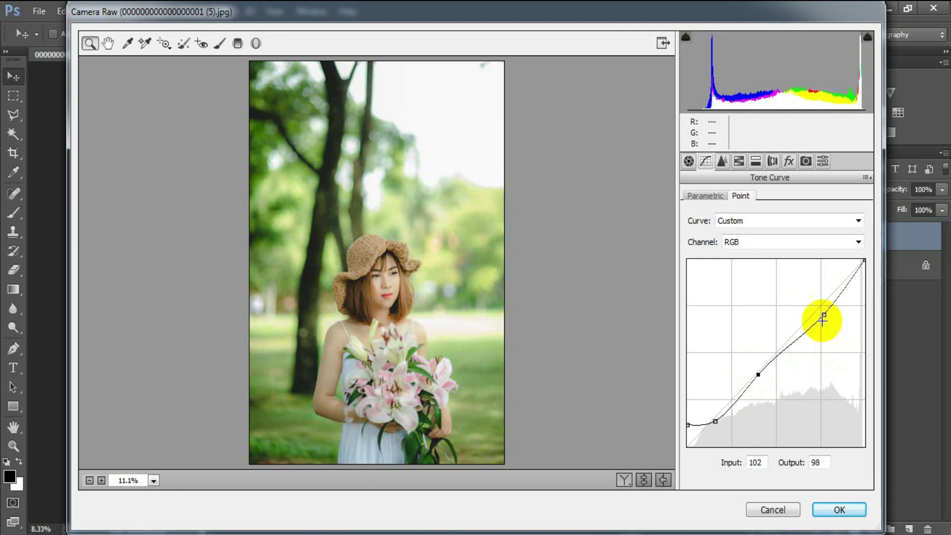
pyautogui.moveTo(864, 263); pyautogui.dragTo(873, 271)
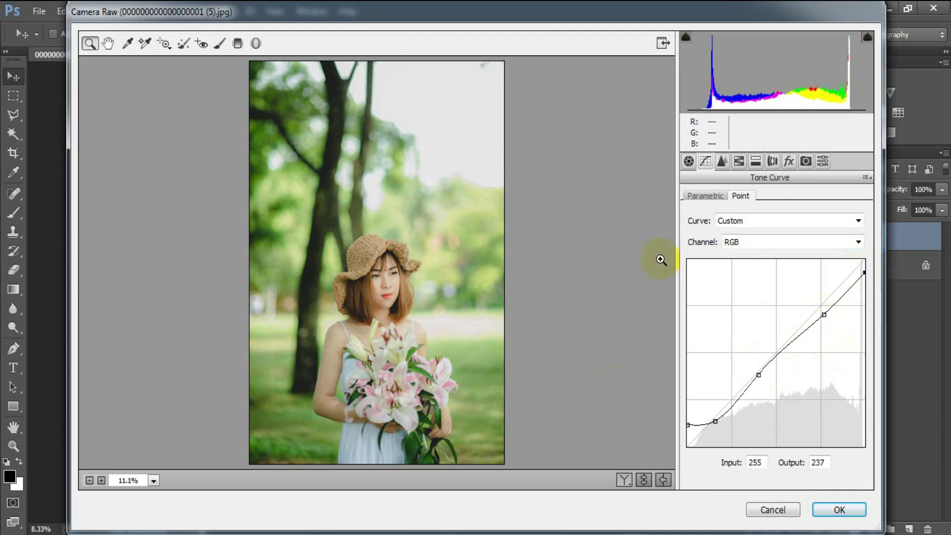
pyautogui.click(722, 161)
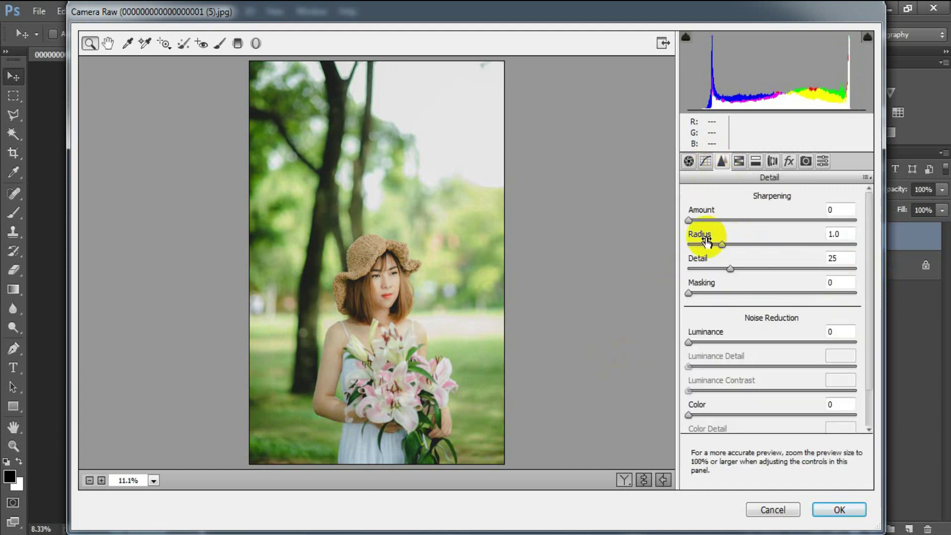
# Set Sharpening Amount to 67 and Radius to 1.6.
pyautogui.moveTo(689, 220); pyautogui.dragTo(767, 226)
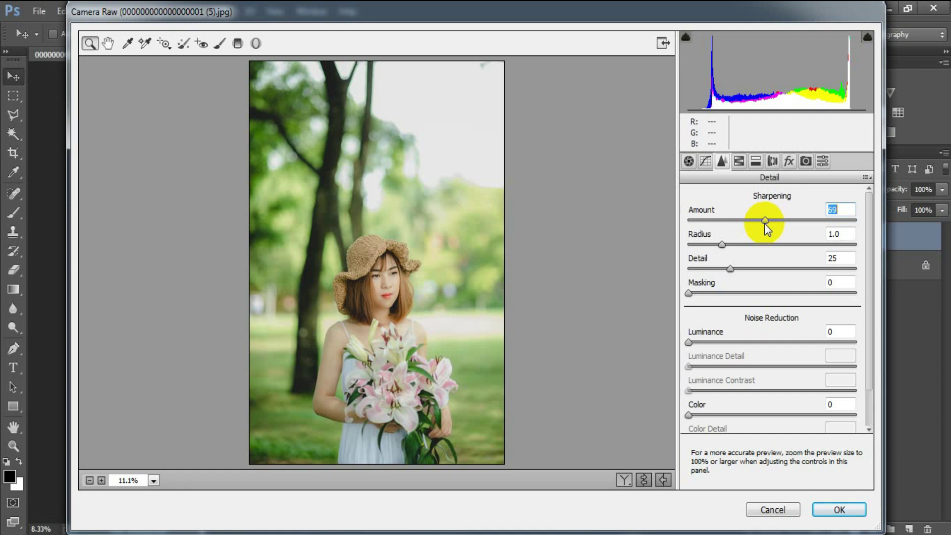
pyautogui.moveTo(765, 226); pyautogui.dragTo(767, 227)
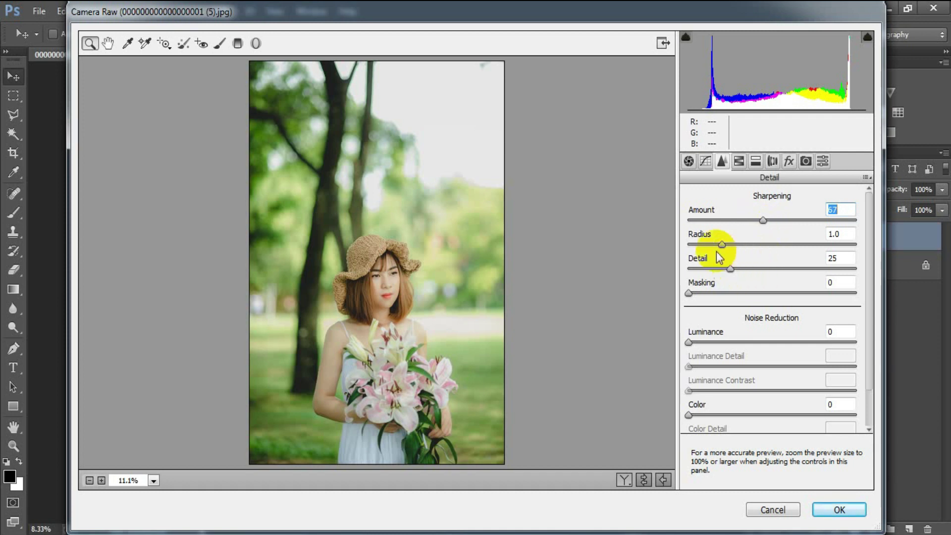
pyautogui.moveTo(718, 247); pyautogui.dragTo(726, 246)
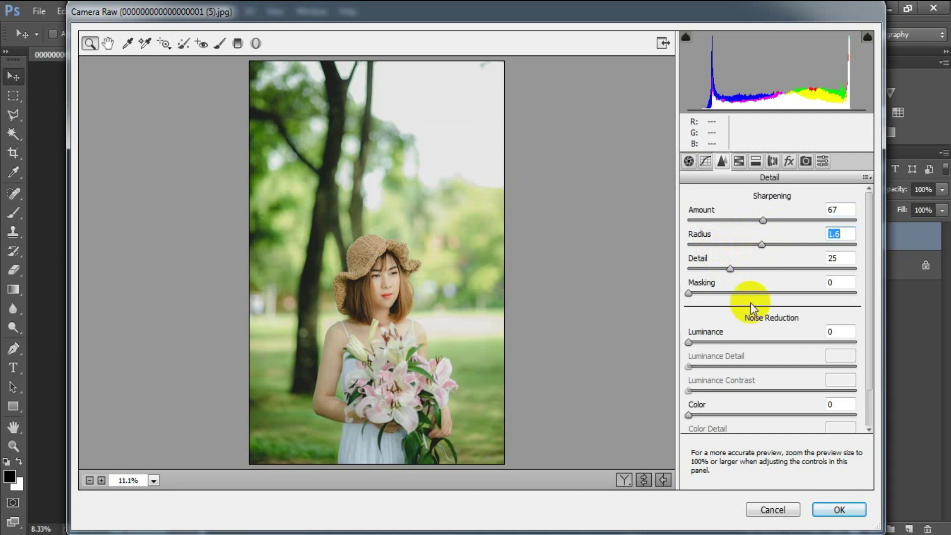
# Set noise reduction Luminance 31, Luminance Detail 31 and Color 25.
pyautogui.moveTo(696, 341); pyautogui.dragTo(739, 346)
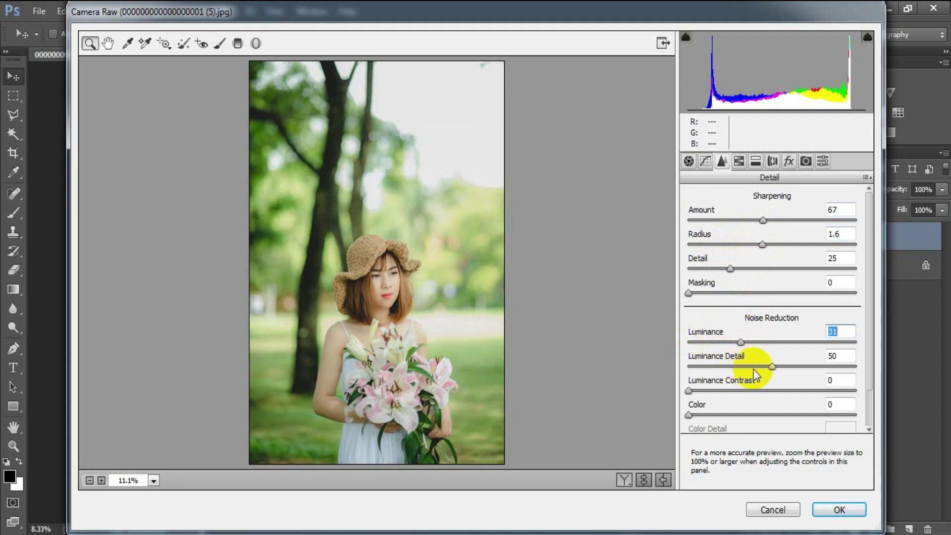
pyautogui.moveTo(771, 366); pyautogui.dragTo(739, 369)
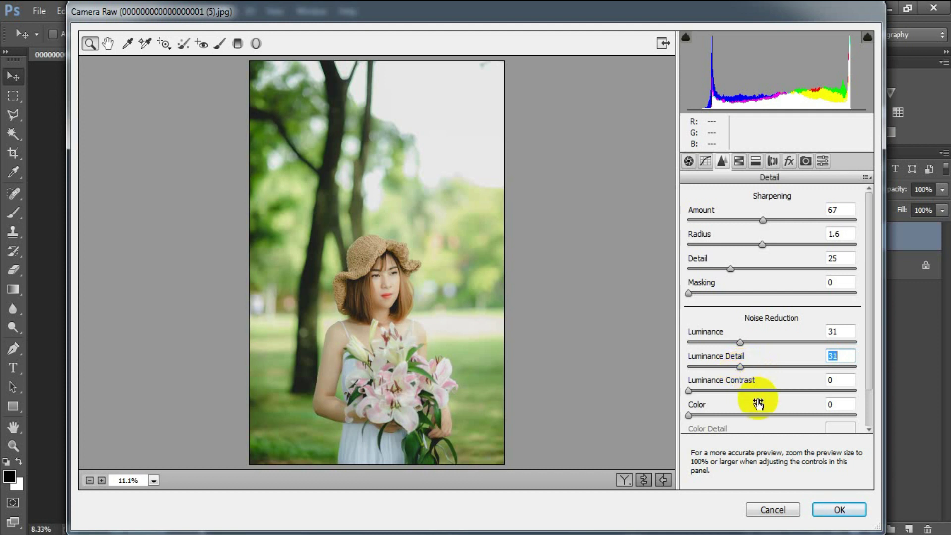
pyautogui.click(692, 415)
pyautogui.moveTo(691, 415); pyautogui.dragTo(729, 415)
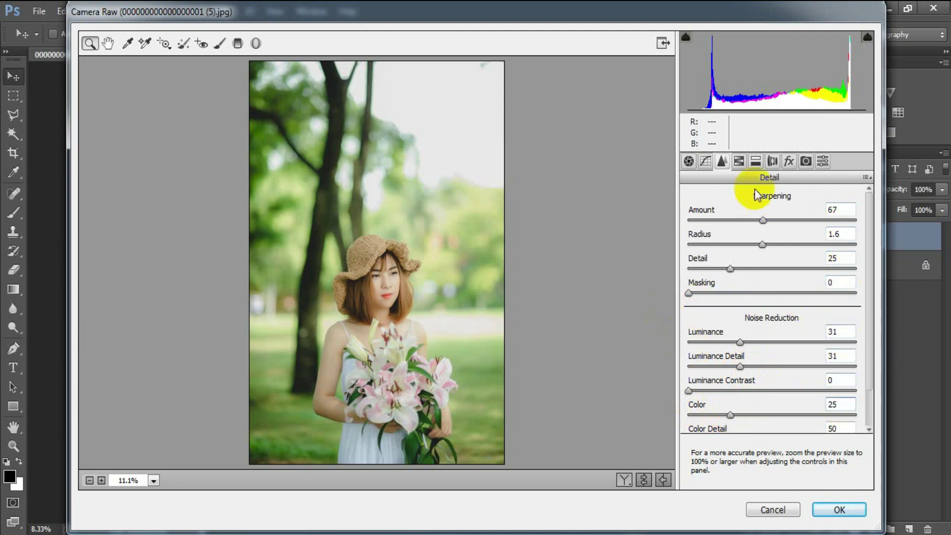
pyautogui.click(740, 161)
pyautogui.click(692, 218)
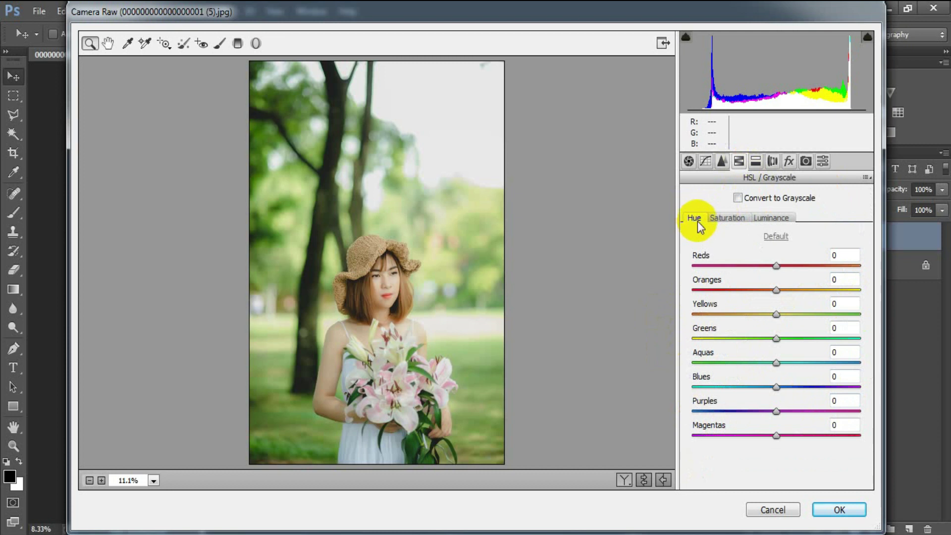
# Drag HSL Hue sliders to Reds +28, Oranges -13, Yellows -60, Greens +60, Aquas +69, Blues -9.
pyautogui.moveTo(776, 265); pyautogui.dragTo(797, 266)
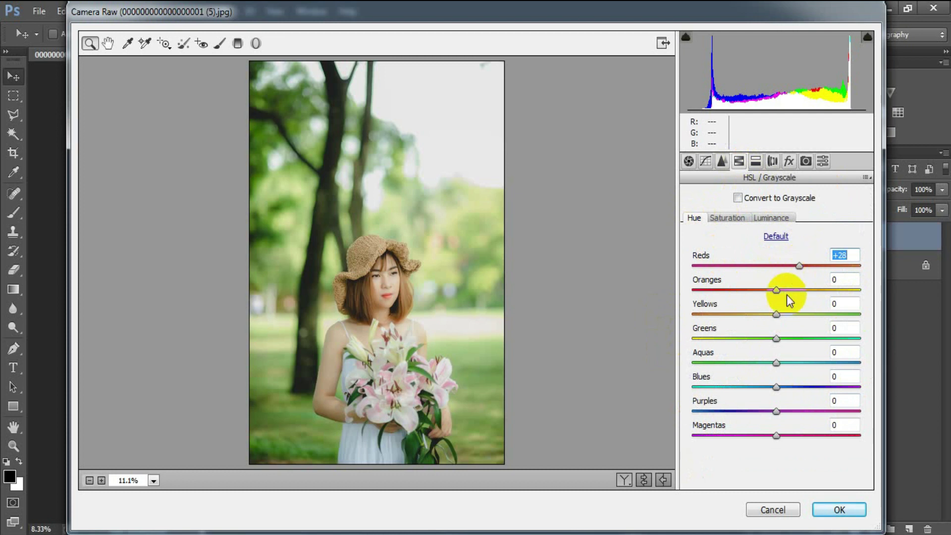
pyautogui.moveTo(777, 291); pyautogui.dragTo(767, 291)
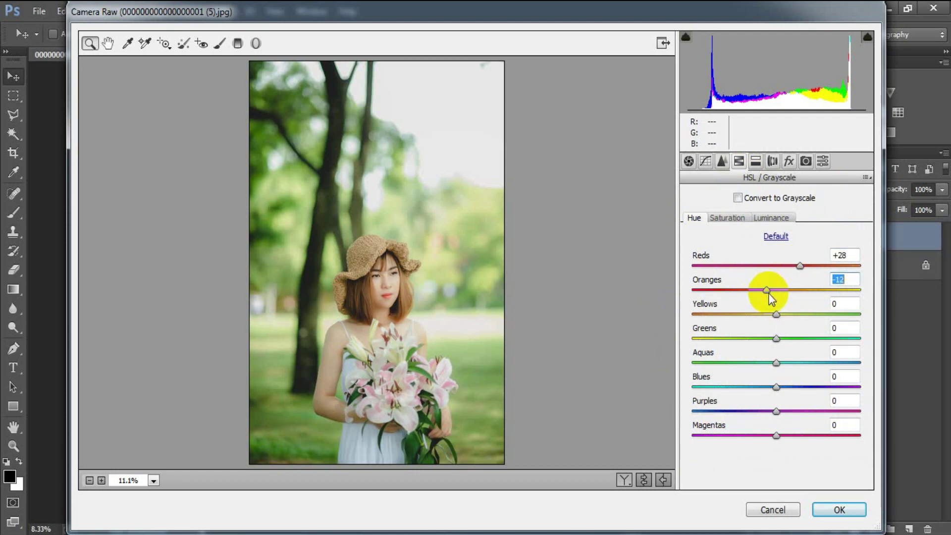
pyautogui.moveTo(769, 298); pyautogui.dragTo(769, 298)
pyautogui.moveTo(775, 314); pyautogui.dragTo(729, 317)
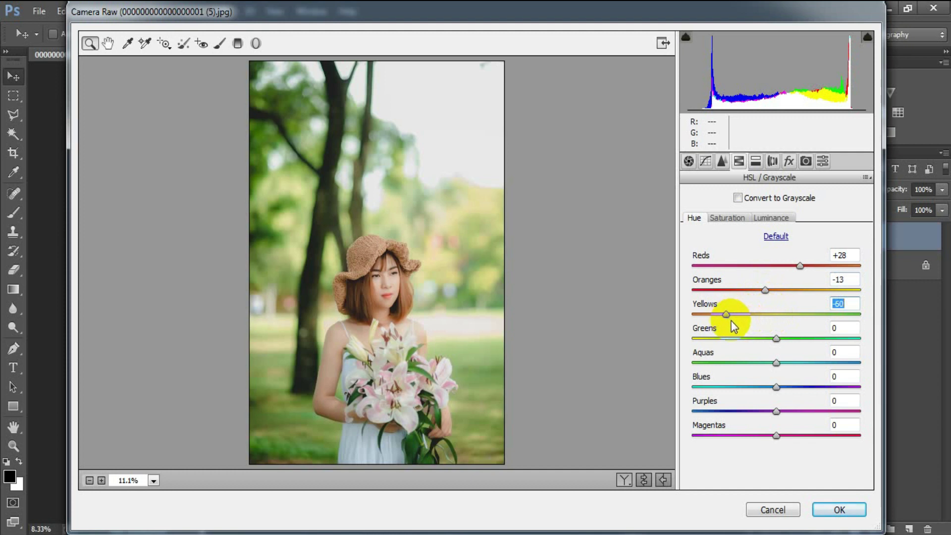
pyautogui.moveTo(776, 339); pyautogui.dragTo(827, 341)
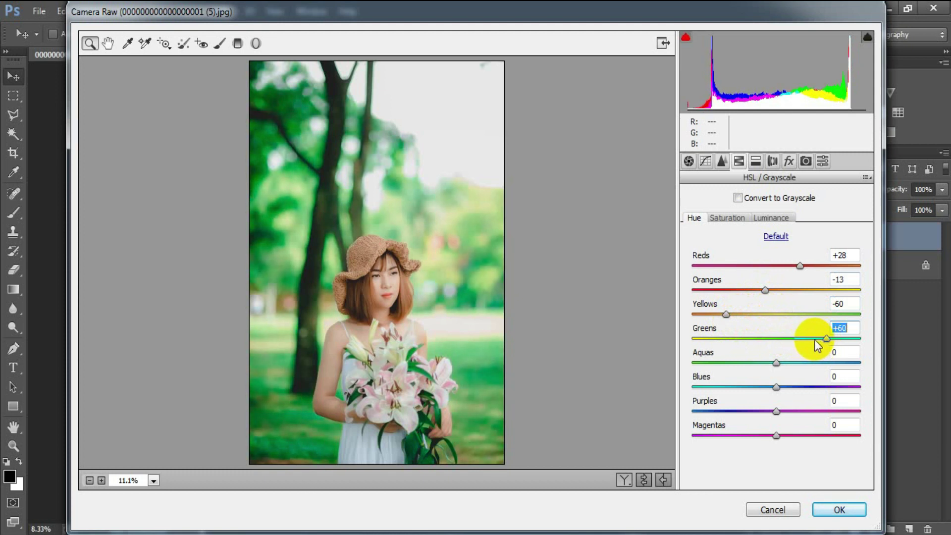
pyautogui.moveTo(776, 363); pyautogui.dragTo(827, 364)
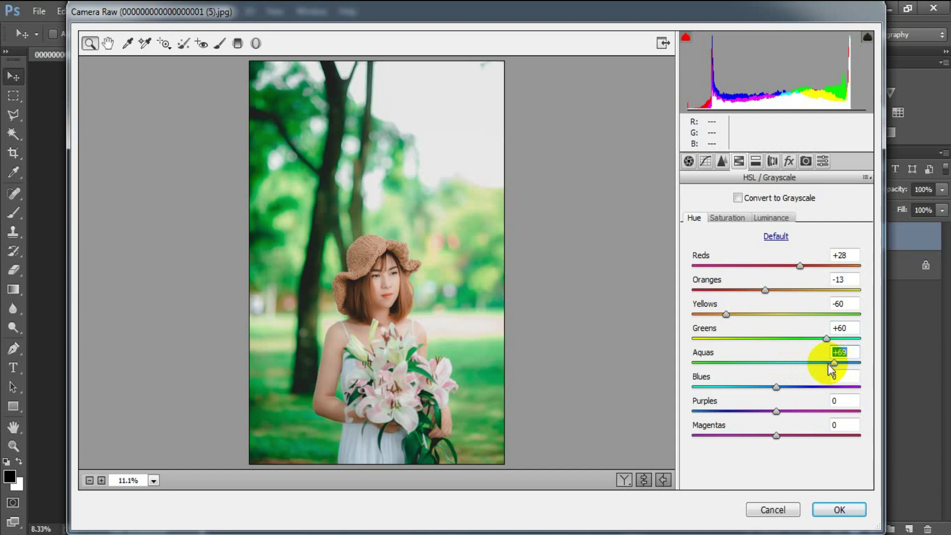
pyautogui.moveTo(776, 387); pyautogui.dragTo(768, 387)
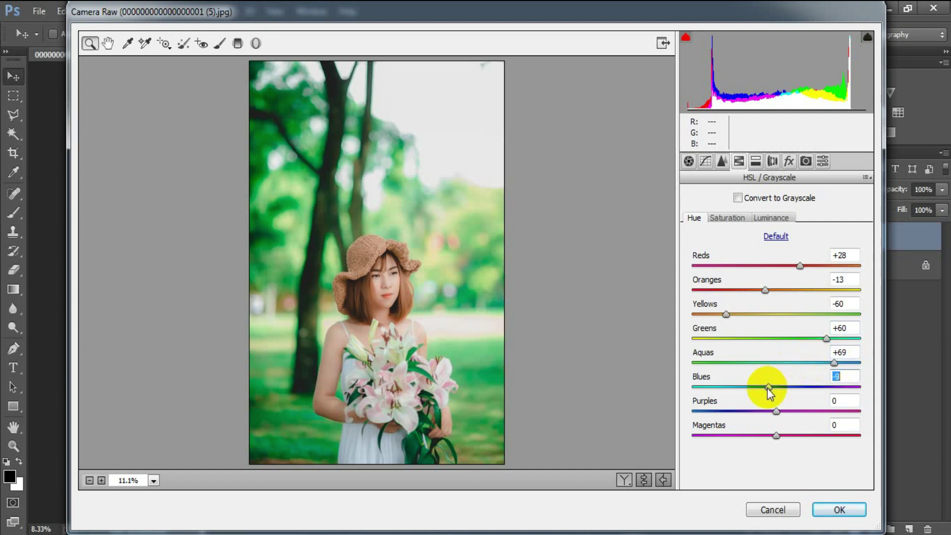
pyautogui.click(839, 377)
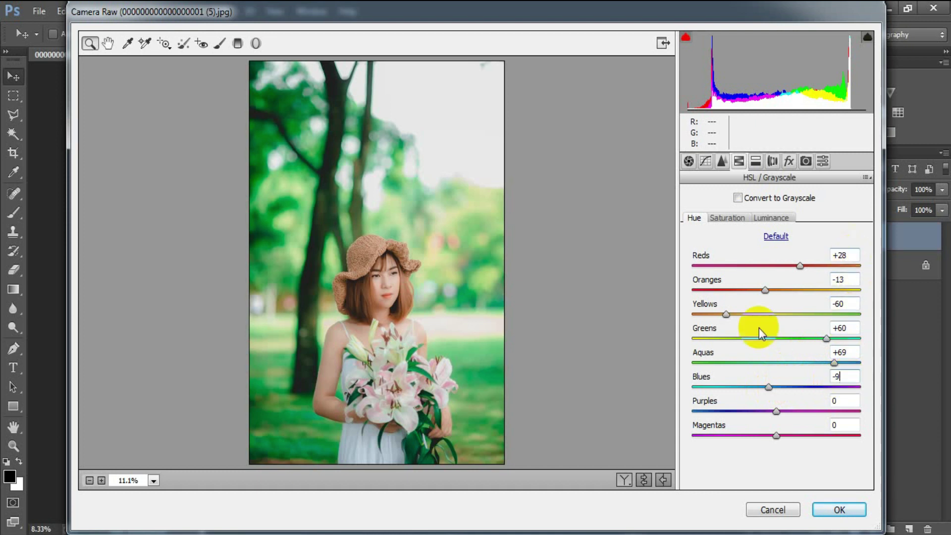
# In HSL Saturation, set Oranges -8, Yellows -26, Greens -80, Aquas +45, Blues +42.
pyautogui.click(728, 219)
pyautogui.moveTo(776, 290); pyautogui.dragTo(753, 323)
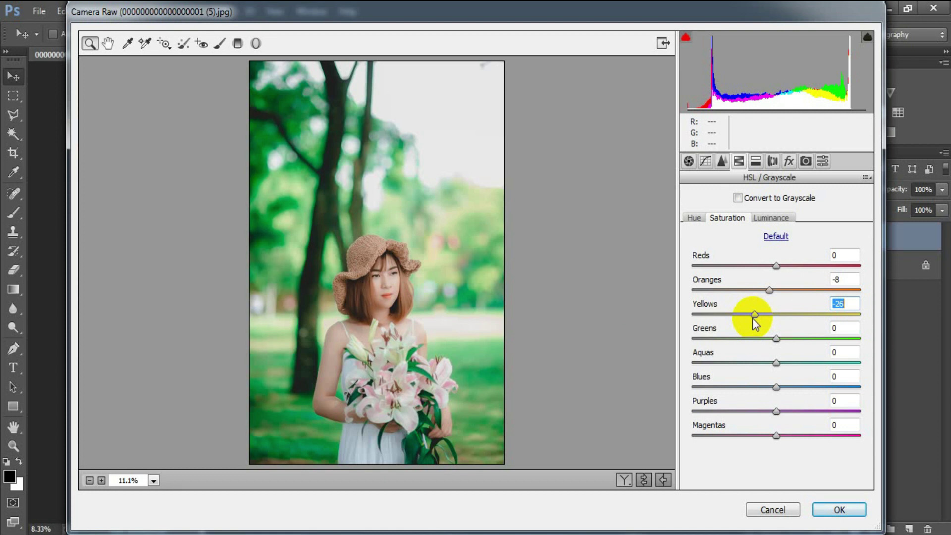
pyautogui.moveTo(776, 338); pyautogui.dragTo(709, 337)
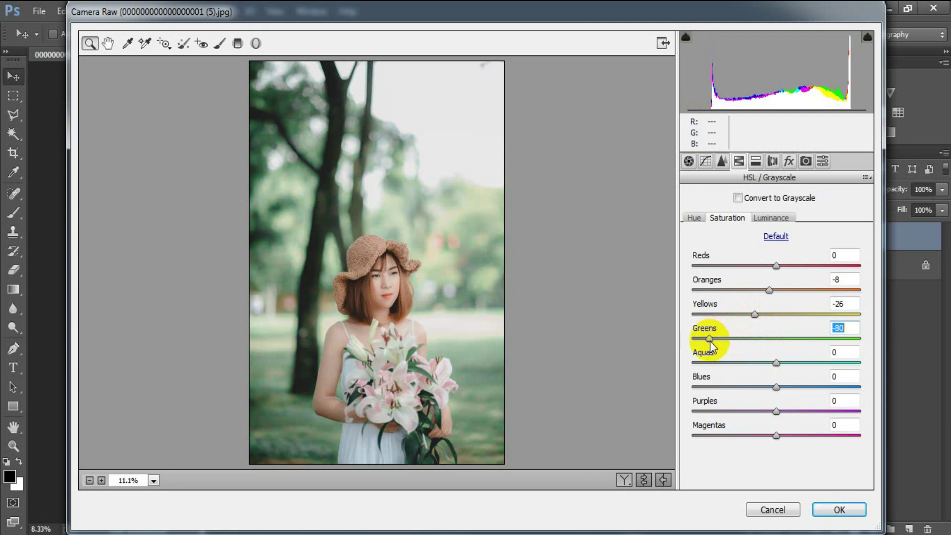
pyautogui.moveTo(776, 363); pyautogui.dragTo(813, 363)
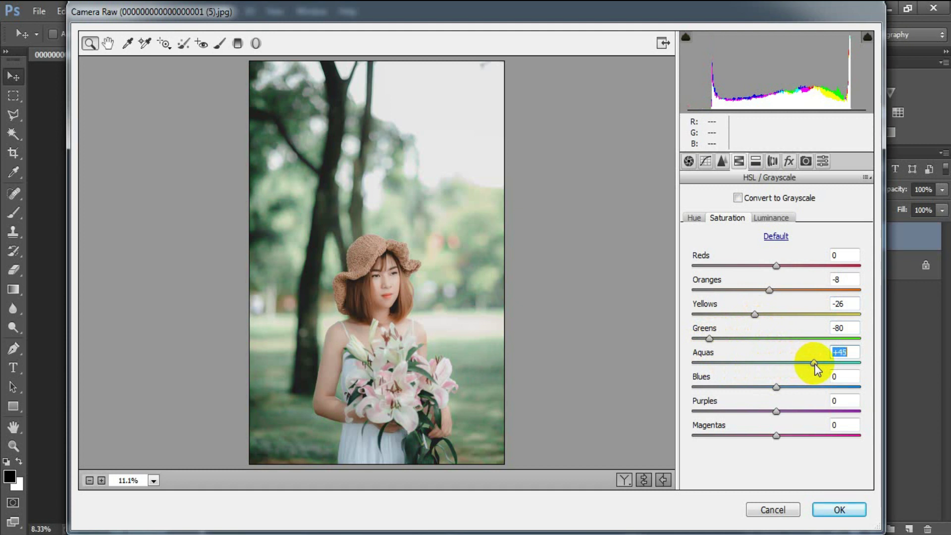
pyautogui.moveTo(776, 387); pyautogui.dragTo(812, 384)
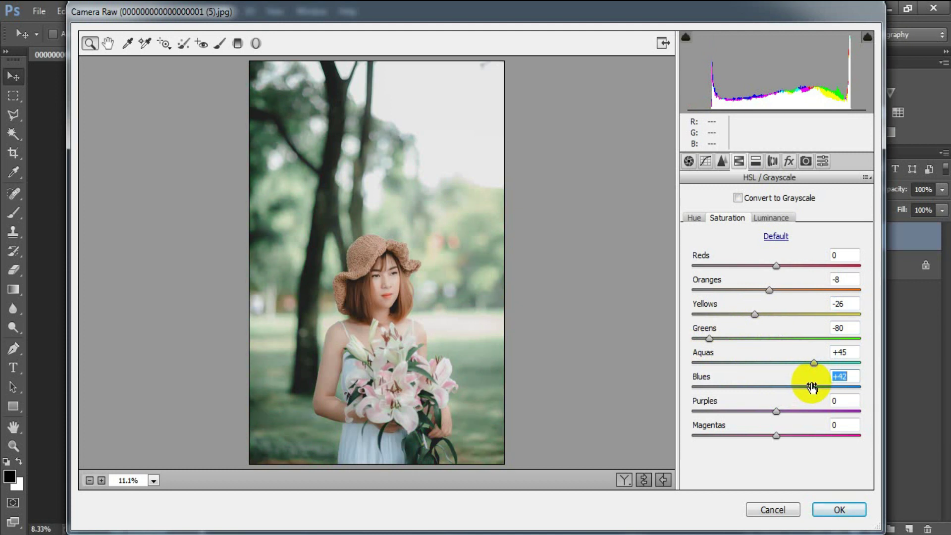
pyautogui.click(847, 377)
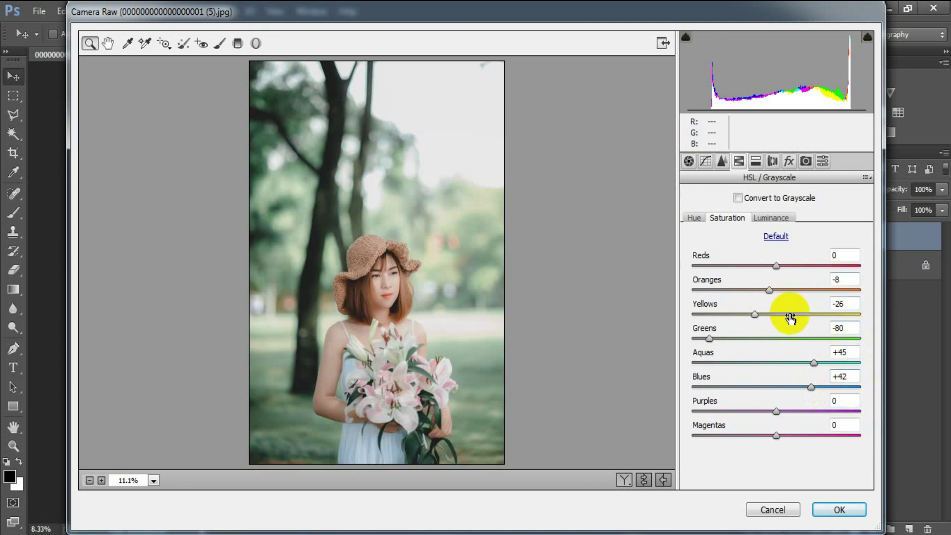
pyautogui.click(775, 217)
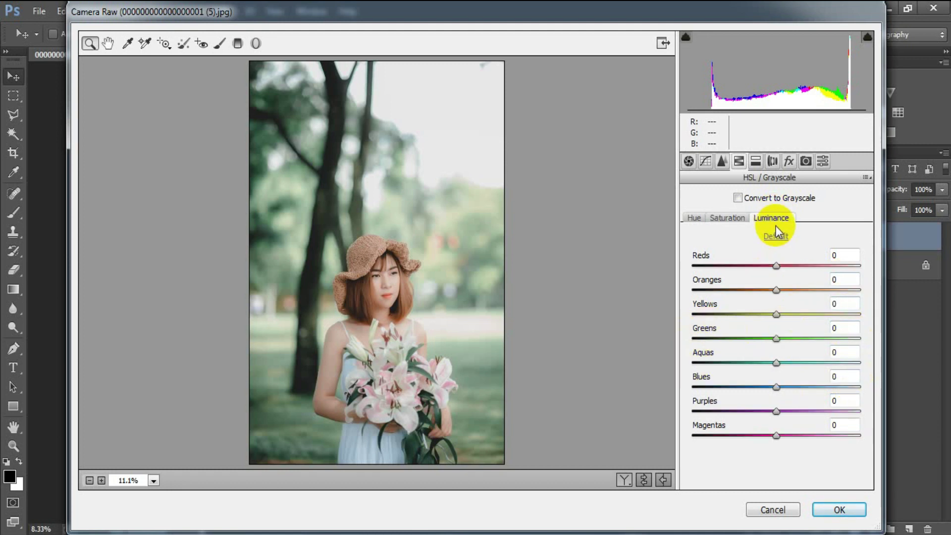
# In HSL Luminance, set Oranges +8, Yellows +8, Greens -31, Aquas +50, Blues -8.
pyautogui.moveTo(776, 289); pyautogui.dragTo(783, 290)
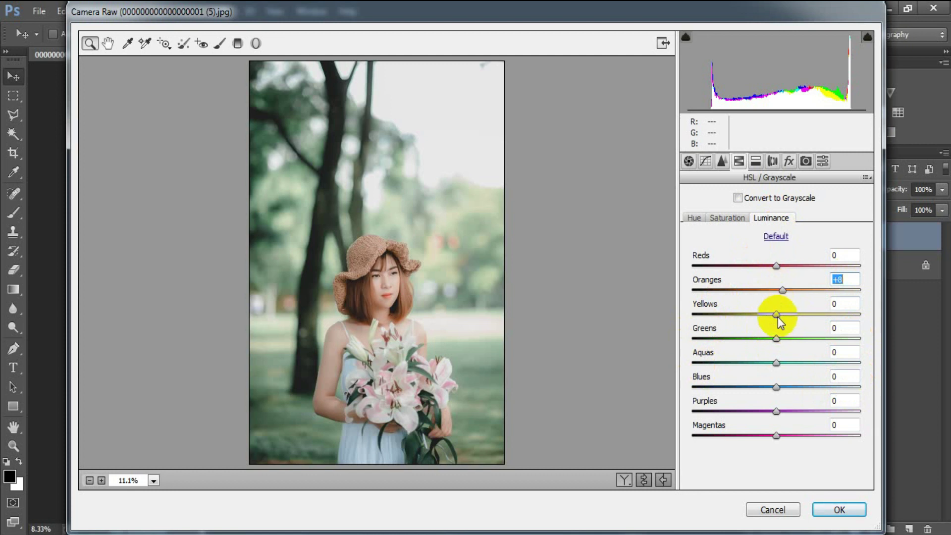
pyautogui.moveTo(776, 314); pyautogui.dragTo(783, 314)
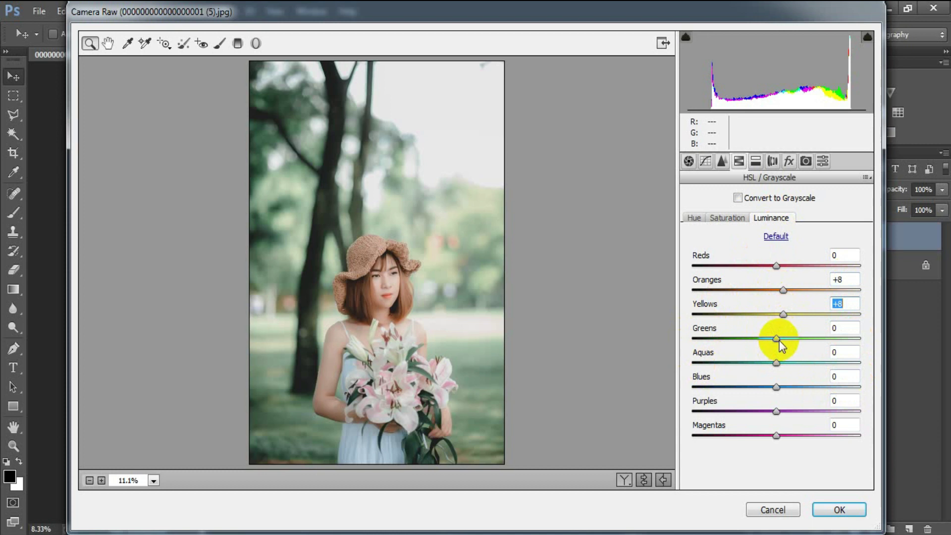
pyautogui.moveTo(778, 340); pyautogui.dragTo(754, 339)
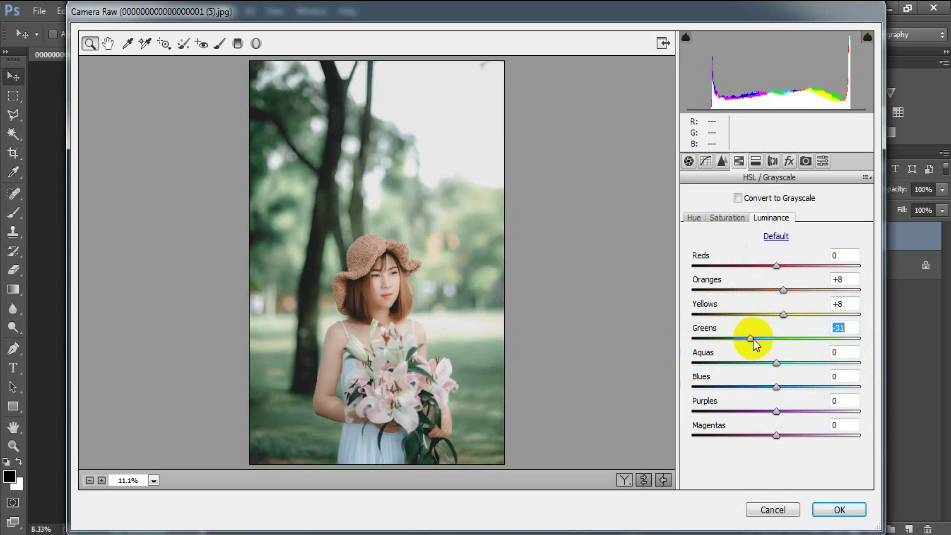
pyautogui.moveTo(754, 340); pyautogui.dragTo(753, 340)
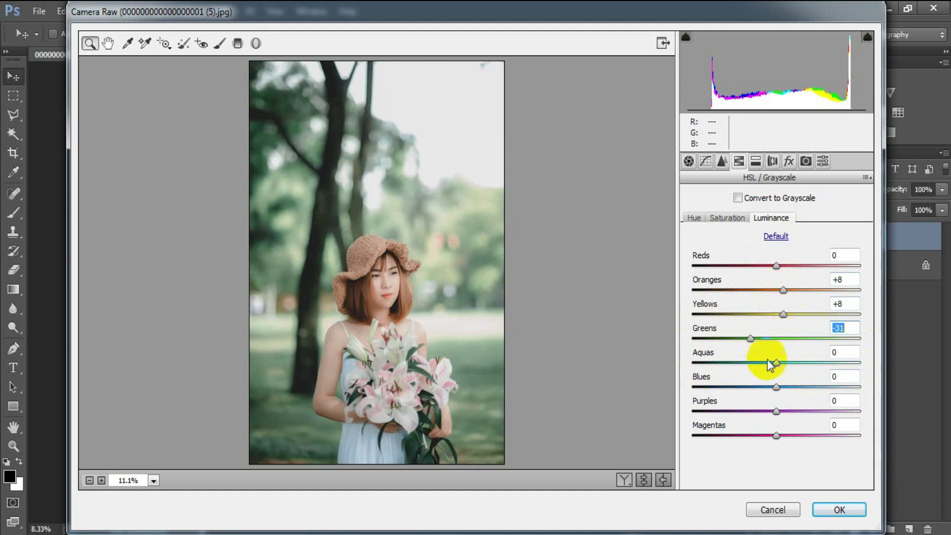
pyautogui.moveTo(775, 363); pyautogui.dragTo(804, 367)
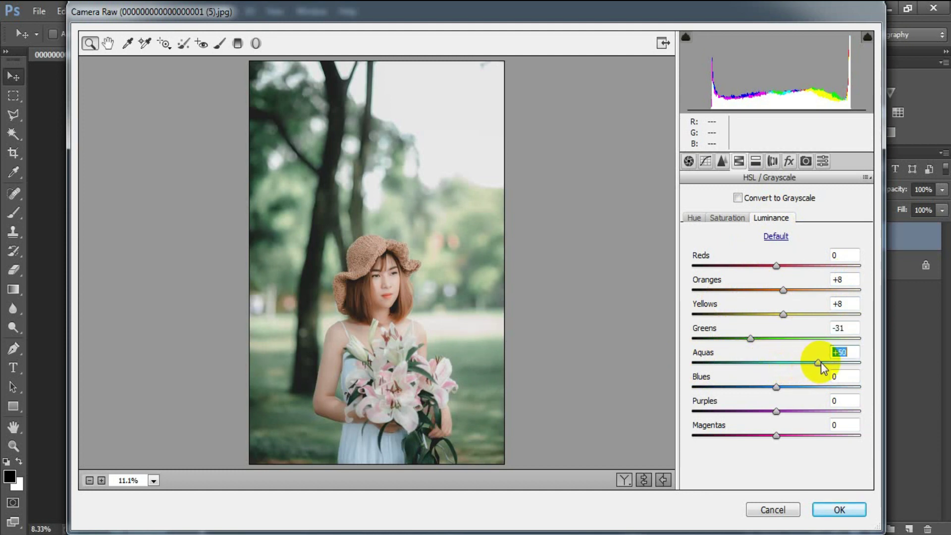
pyautogui.moveTo(776, 387); pyautogui.dragTo(770, 388)
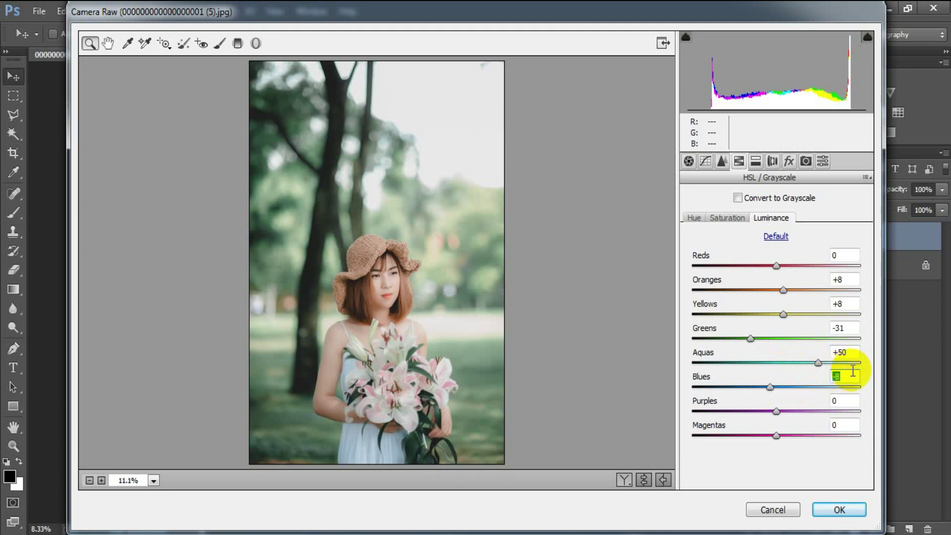
pyautogui.click(840, 376)
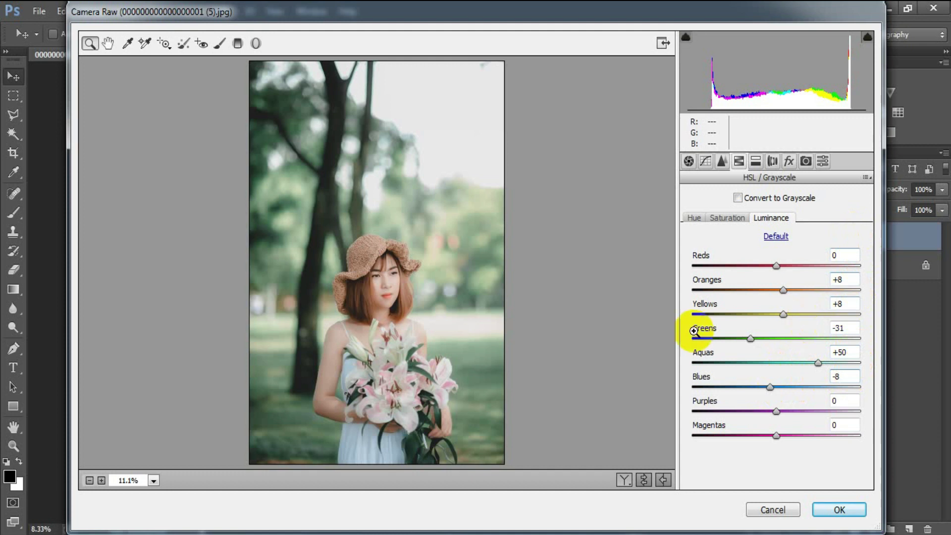
# Split-tone with highlights hue 51/saturation 23, balance +19, shadows hue 219/saturation 18.
pyautogui.click(755, 161)
pyautogui.moveTo(700, 221)
pyautogui.mouseDown()
pyautogui.moveTo(735, 224)
pyautogui.moveTo(718, 222)
pyautogui.moveTo(733, 256)
pyautogui.mouseUp()
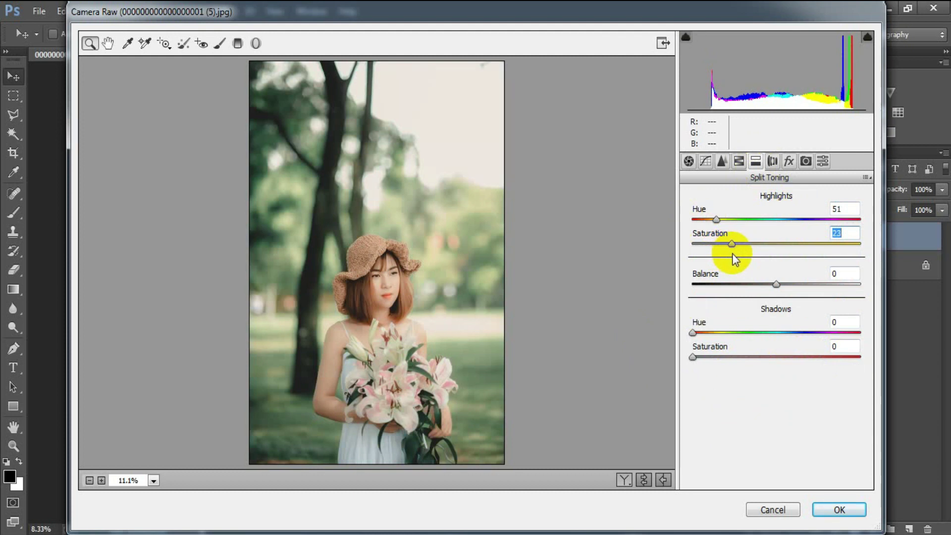
pyautogui.moveTo(776, 284); pyautogui.dragTo(794, 286)
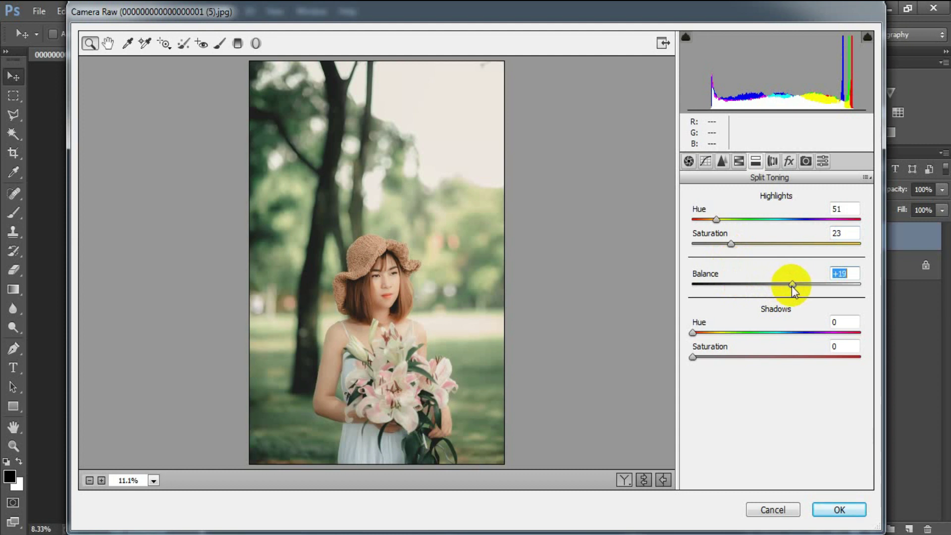
pyautogui.moveTo(693, 332); pyautogui.dragTo(795, 332)
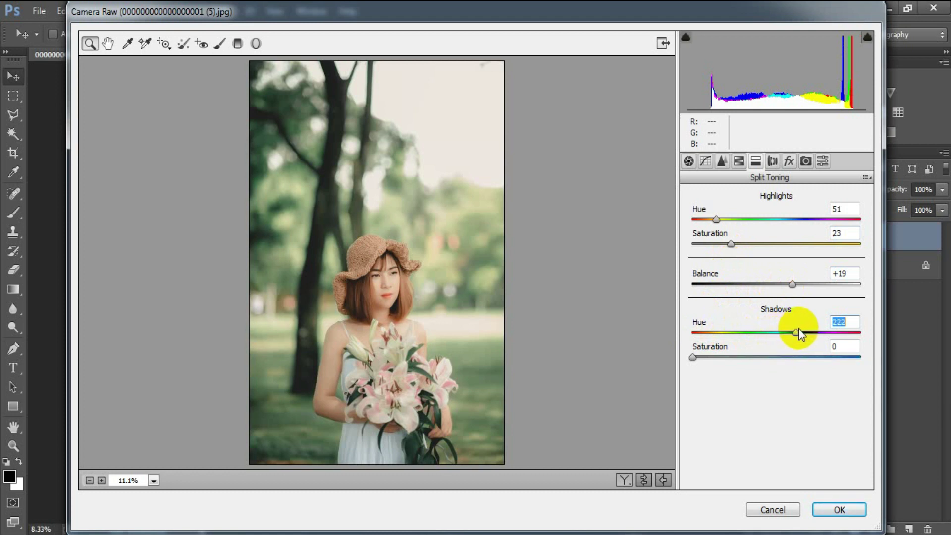
pyautogui.moveTo(798, 330); pyautogui.dragTo(792, 334)
pyautogui.moveTo(692, 357); pyautogui.dragTo(720, 358)
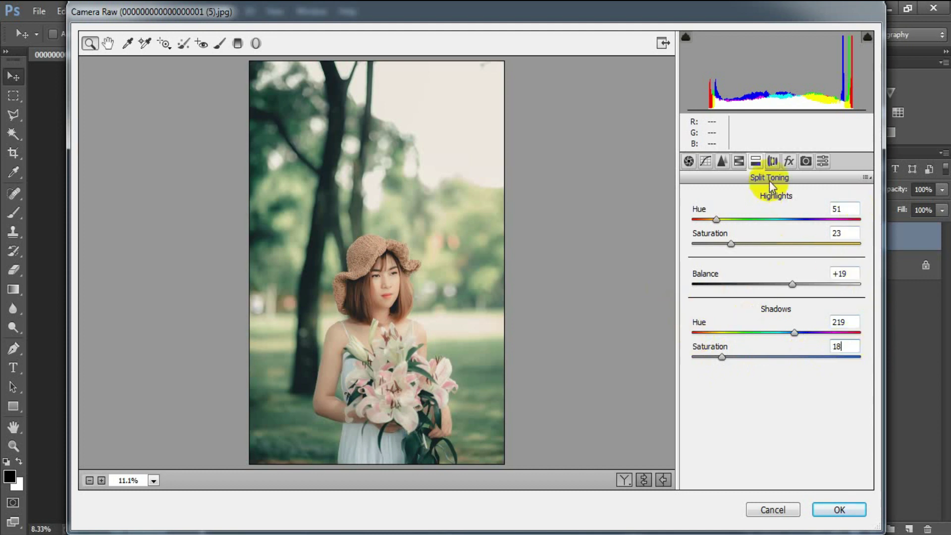
pyautogui.click(788, 161)
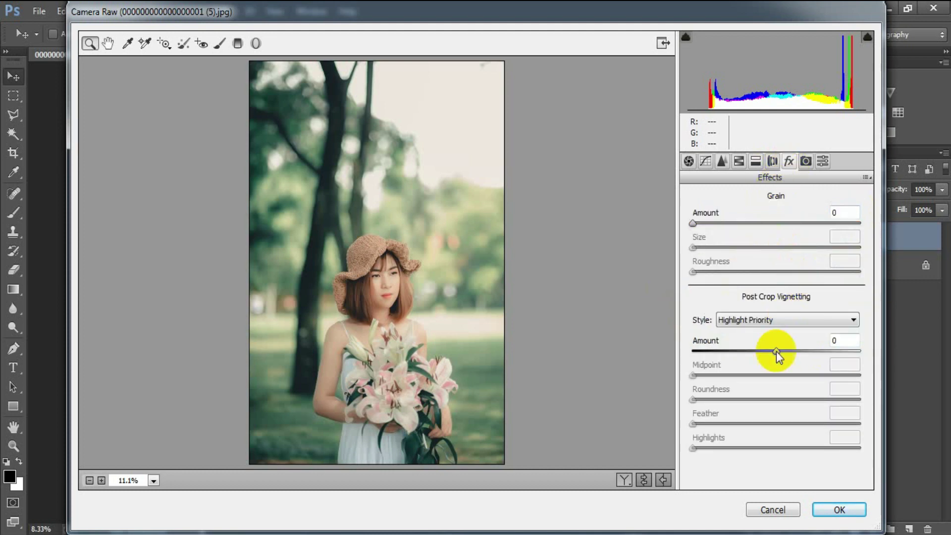
# Add a -12 post-crop vignette and set Red Primary Hue +23, Saturation +5.
pyautogui.moveTo(777, 351); pyautogui.dragTo(765, 356)
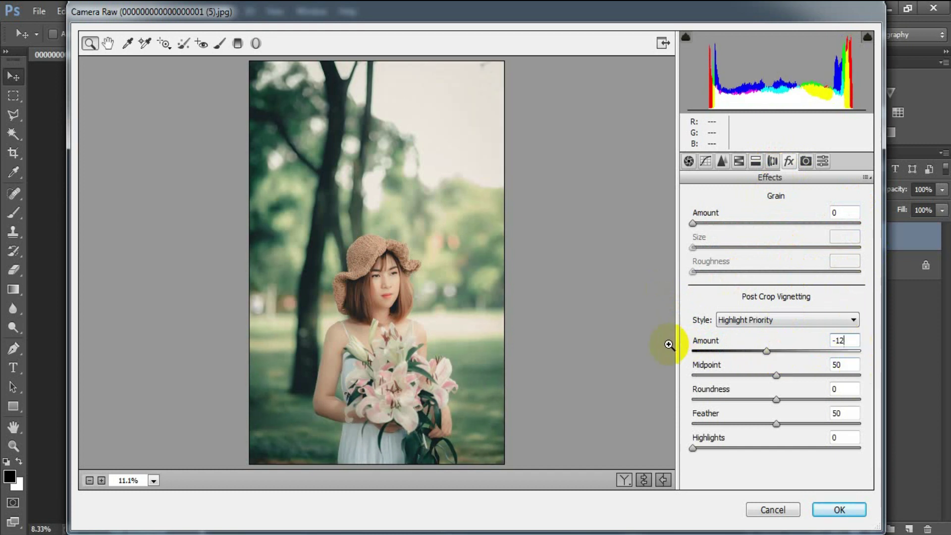
pyautogui.click(806, 162)
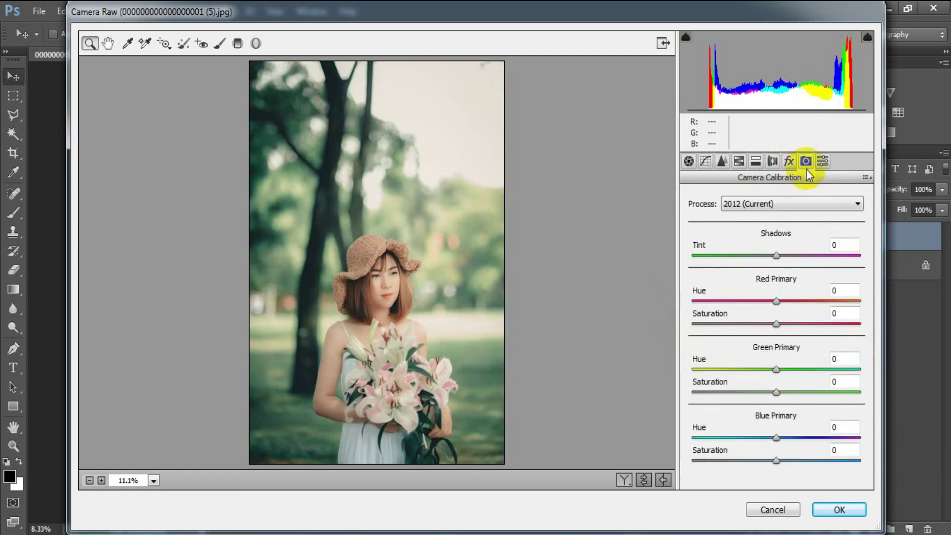
pyautogui.moveTo(776, 301); pyautogui.dragTo(796, 299)
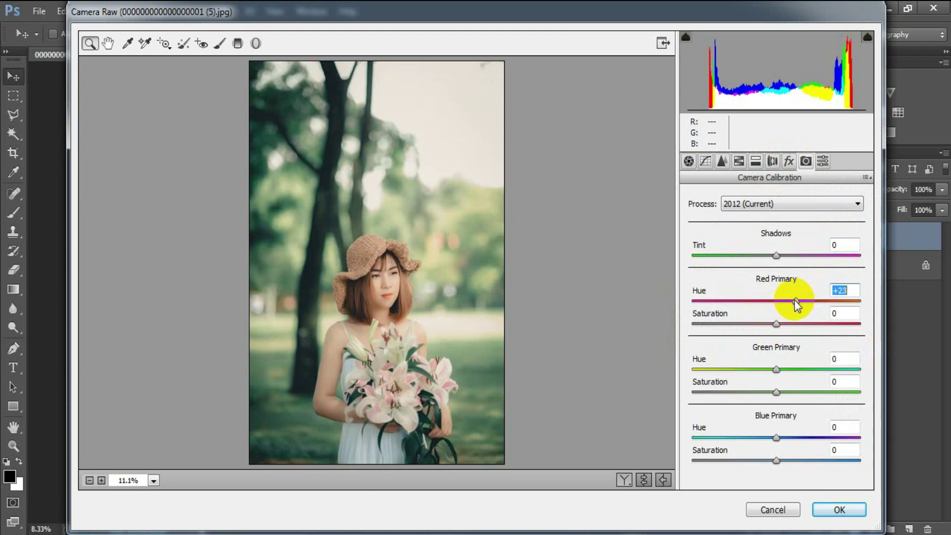
pyautogui.moveTo(772, 325); pyautogui.dragTo(780, 325)
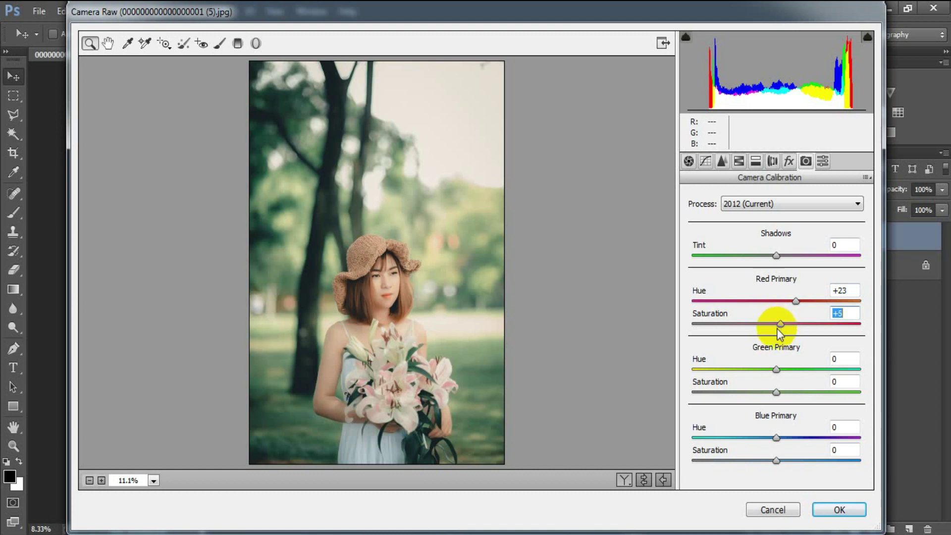
# Set Green Primary Hue +6, Saturation -18 and Blue Primary Hue +22.
pyautogui.moveTo(774, 369); pyautogui.dragTo(762, 390)
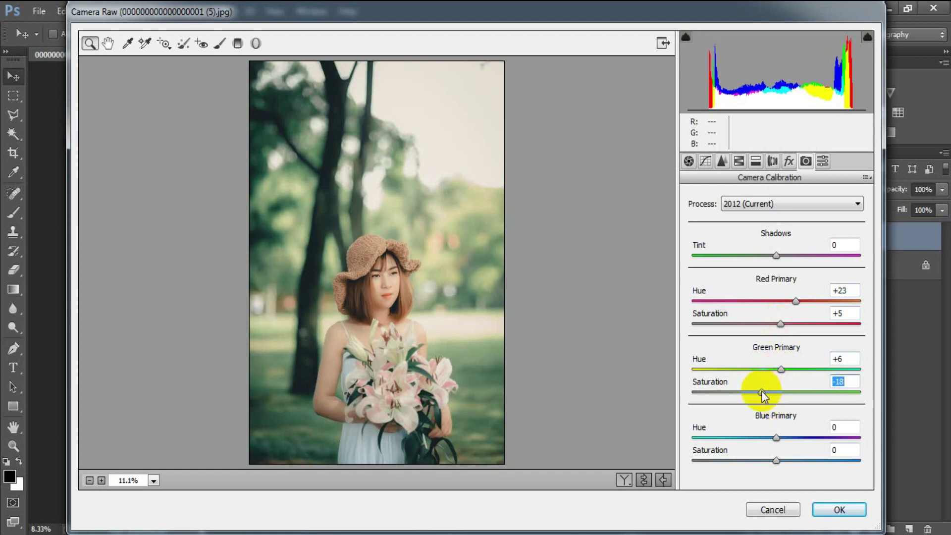
pyautogui.moveTo(775, 437); pyautogui.dragTo(794, 438)
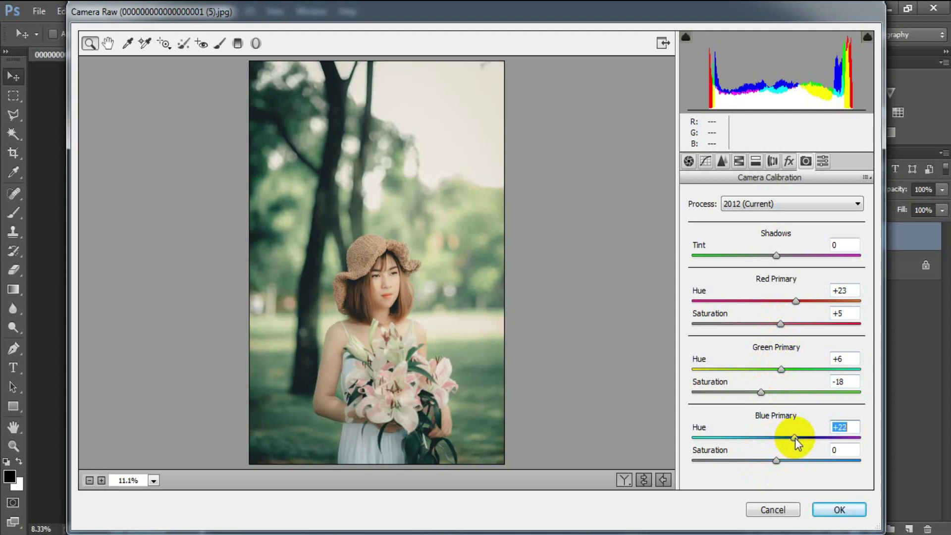
pyautogui.press('Down')
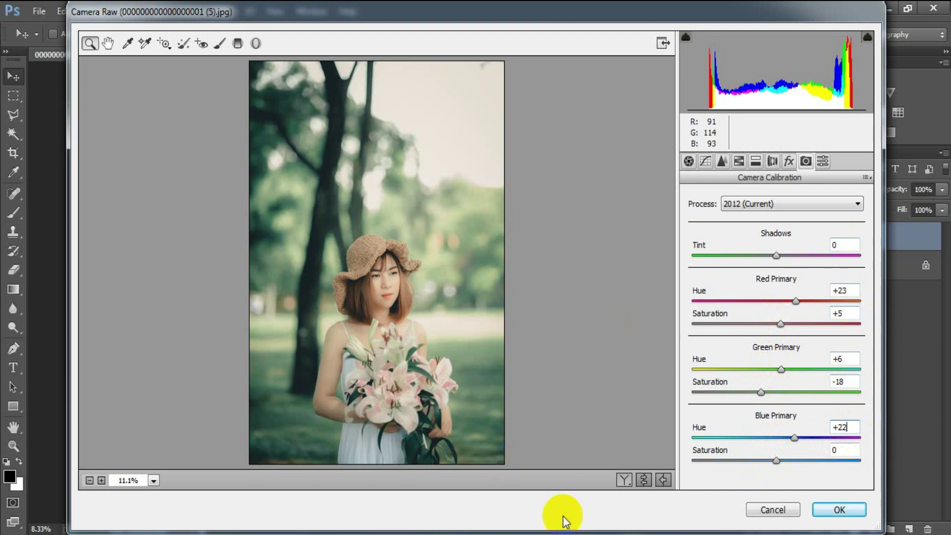
# Compare the grade before/after side by side, then apply the Camera Raw Filter to Layer 1.
pyautogui.click(646, 477)
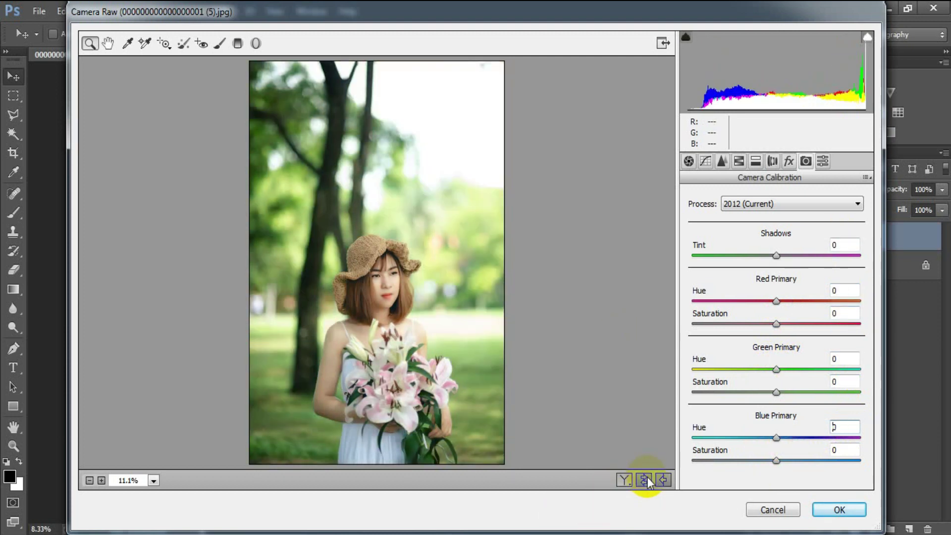
pyautogui.click(623, 479)
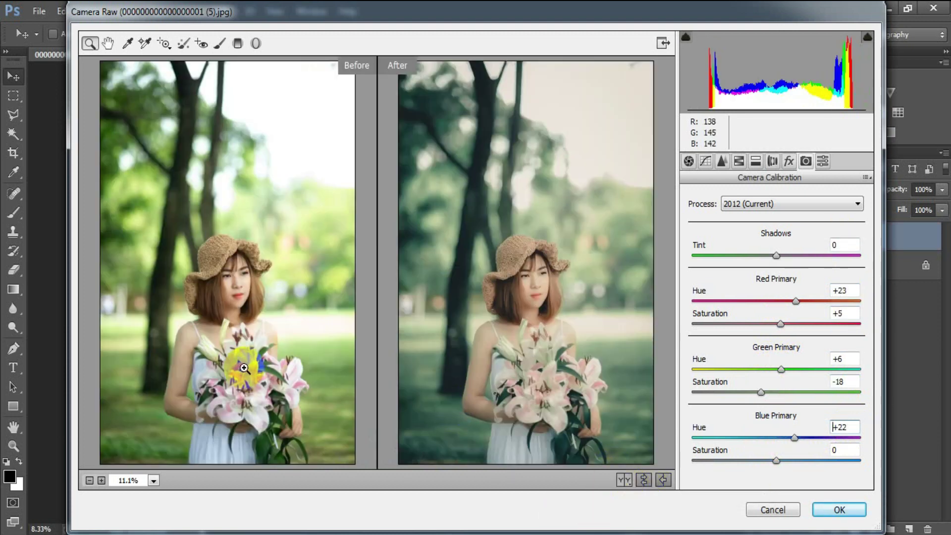
pyautogui.click(835, 511)
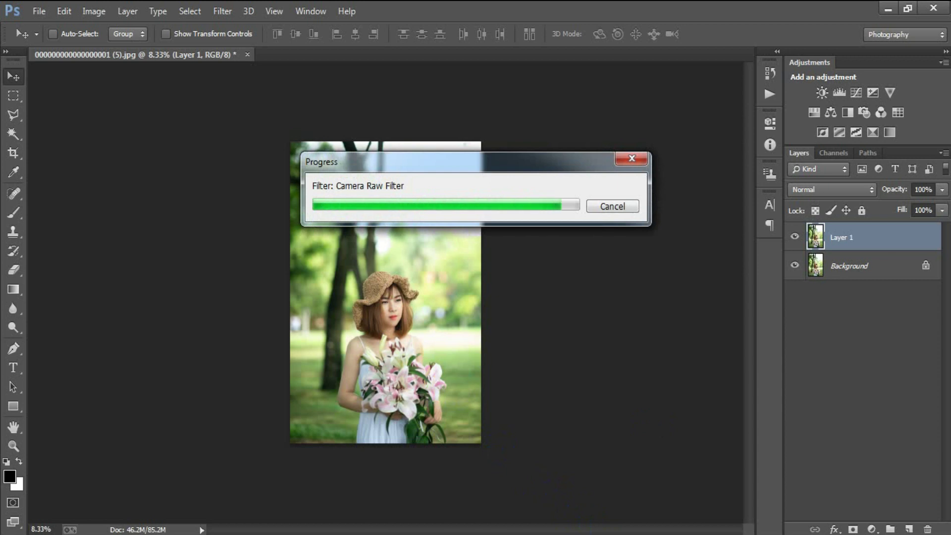
pyautogui.hotkey('ctrl', '+')
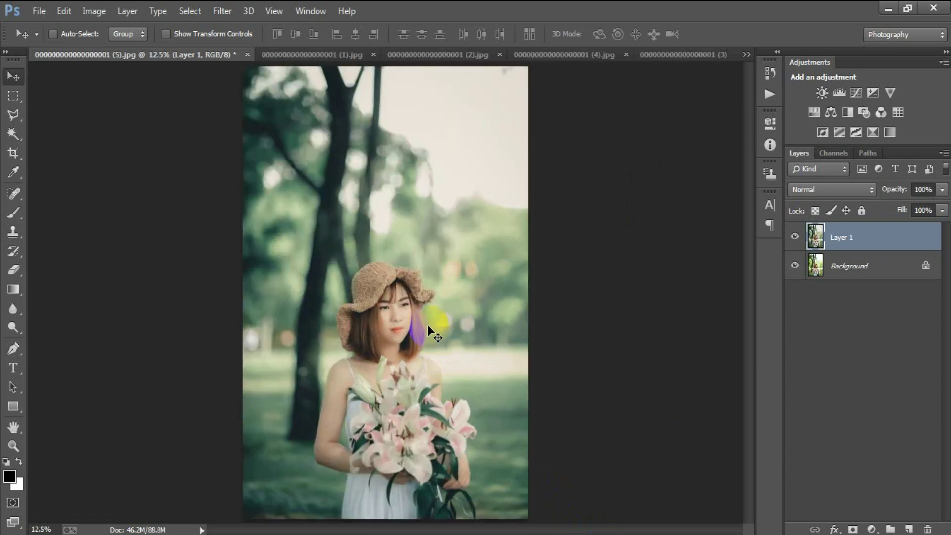
pyautogui.click(795, 237)
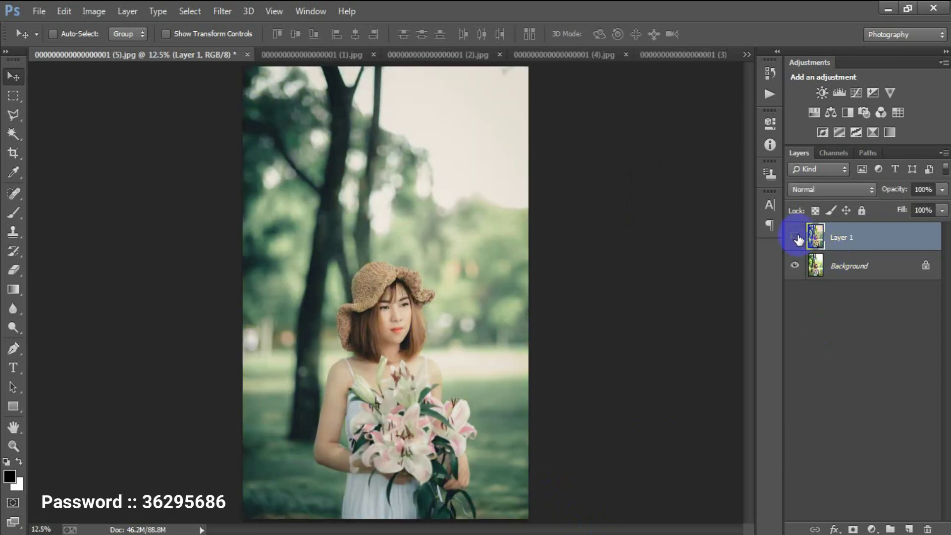
pyautogui.click(325, 55)
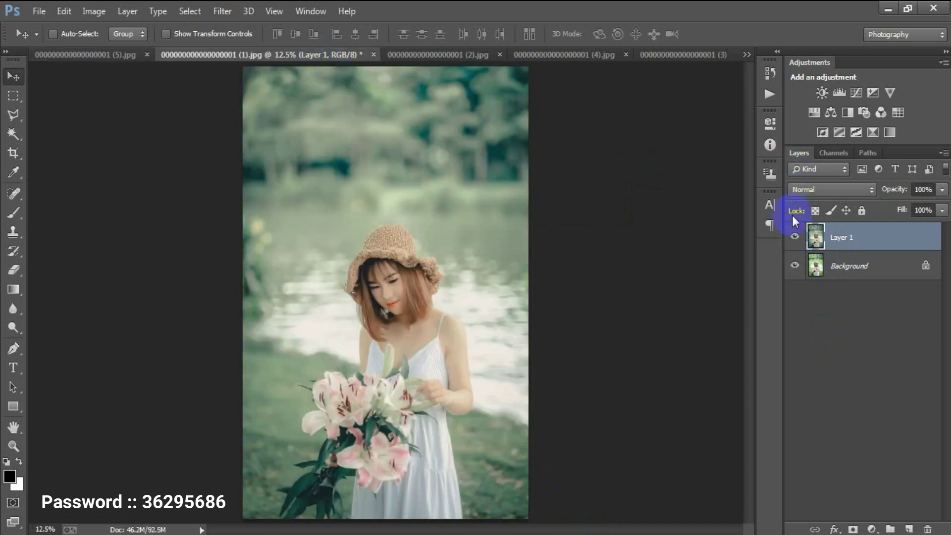
pyautogui.click(795, 237)
pyautogui.click(794, 237)
pyautogui.click(795, 236)
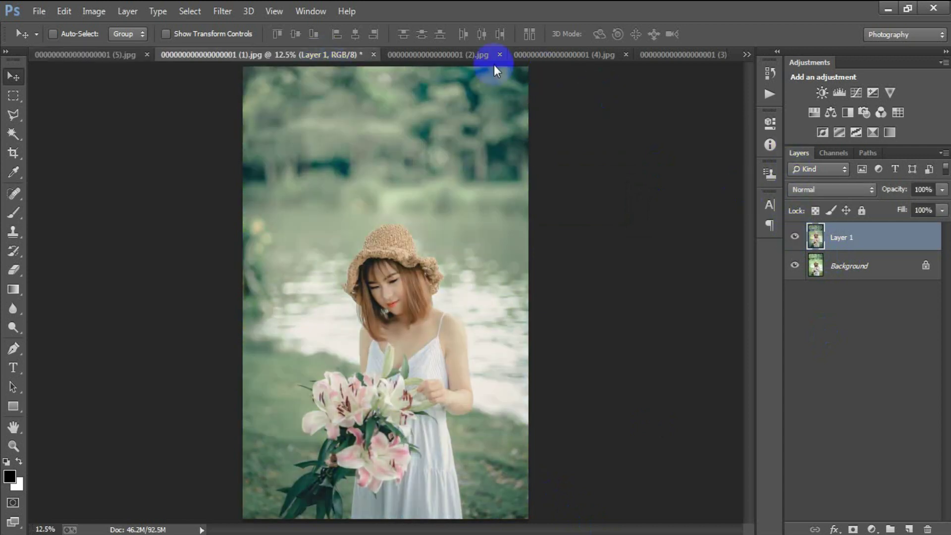
pyautogui.click(441, 54)
pyautogui.click(795, 233)
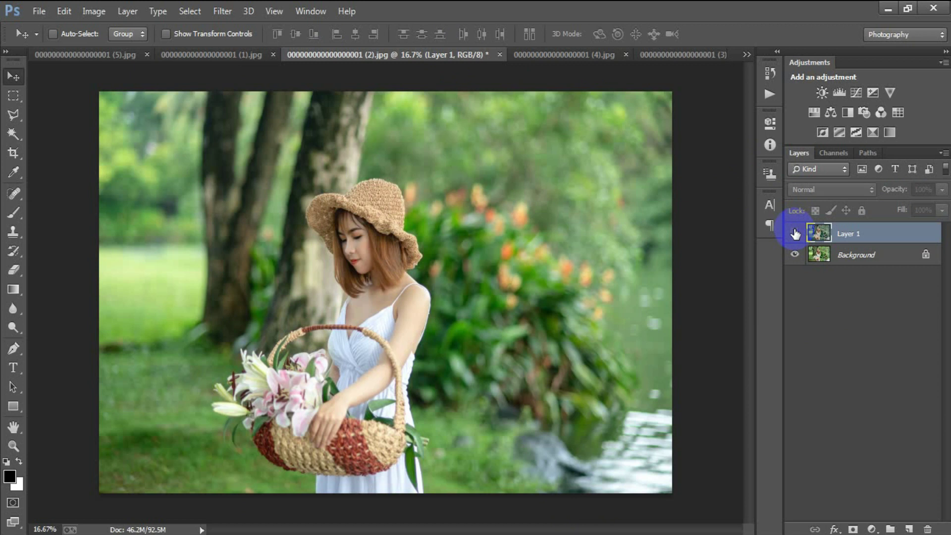
pyautogui.click(795, 234)
pyautogui.click(550, 52)
pyautogui.click(795, 233)
pyautogui.click(795, 234)
pyautogui.click(795, 233)
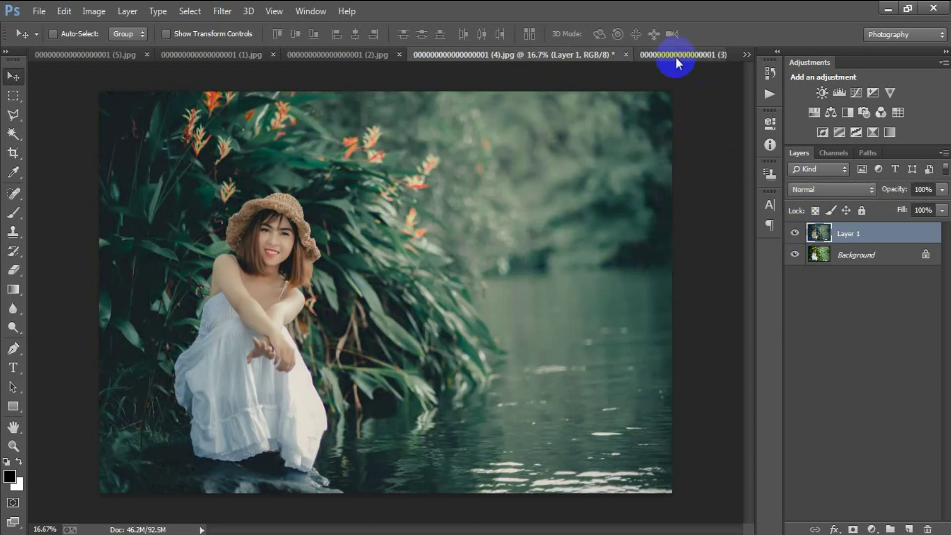
pyautogui.click(675, 56)
pyautogui.click(795, 237)
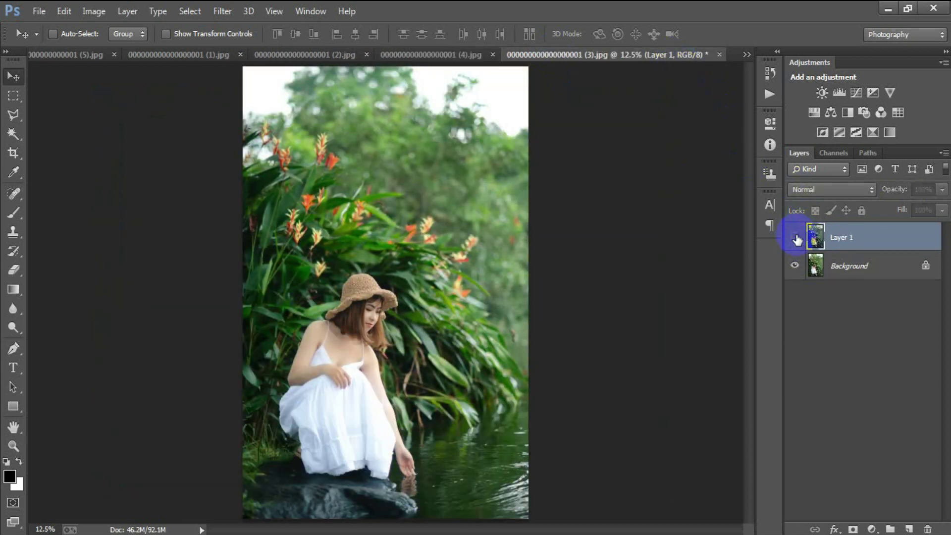
pyautogui.click(795, 238)
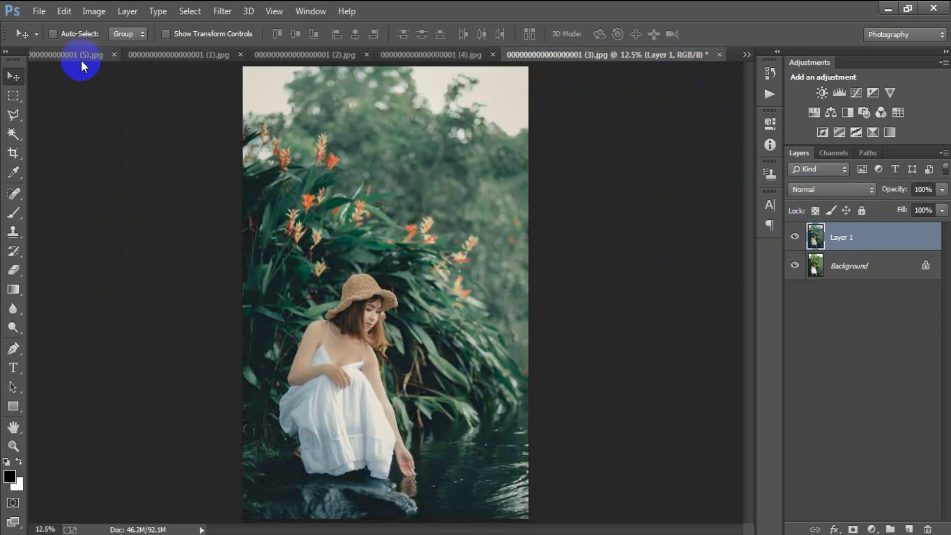
pyautogui.click(75, 53)
pyautogui.click(795, 236)
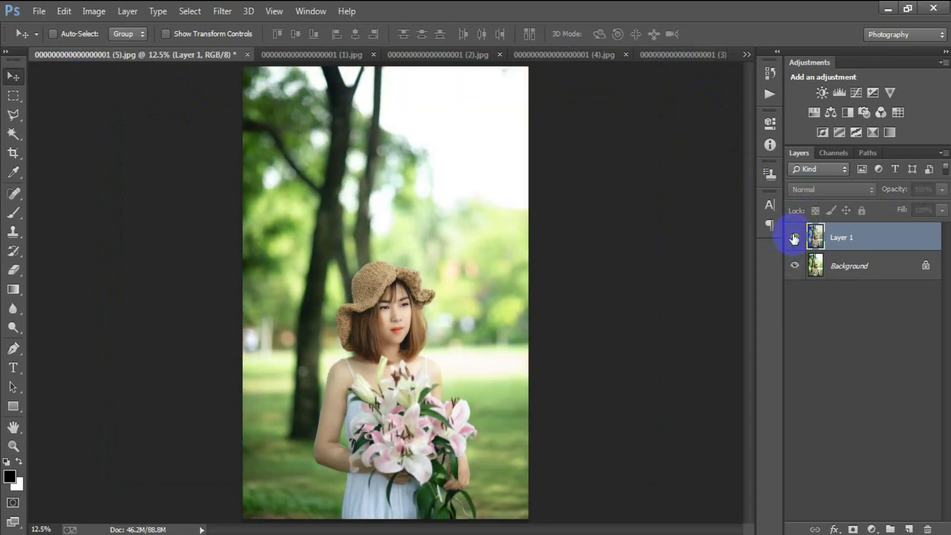
pyautogui.click(795, 237)
pyautogui.click(794, 237)
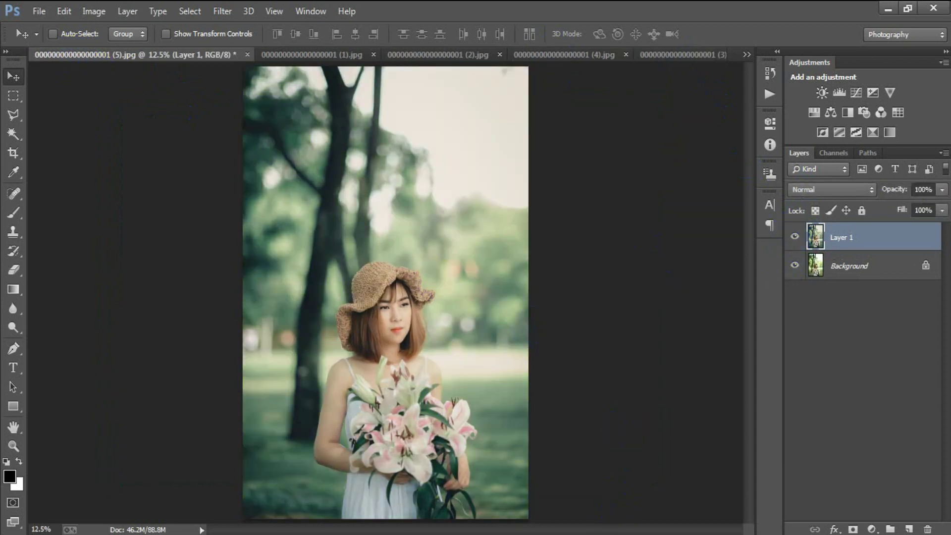